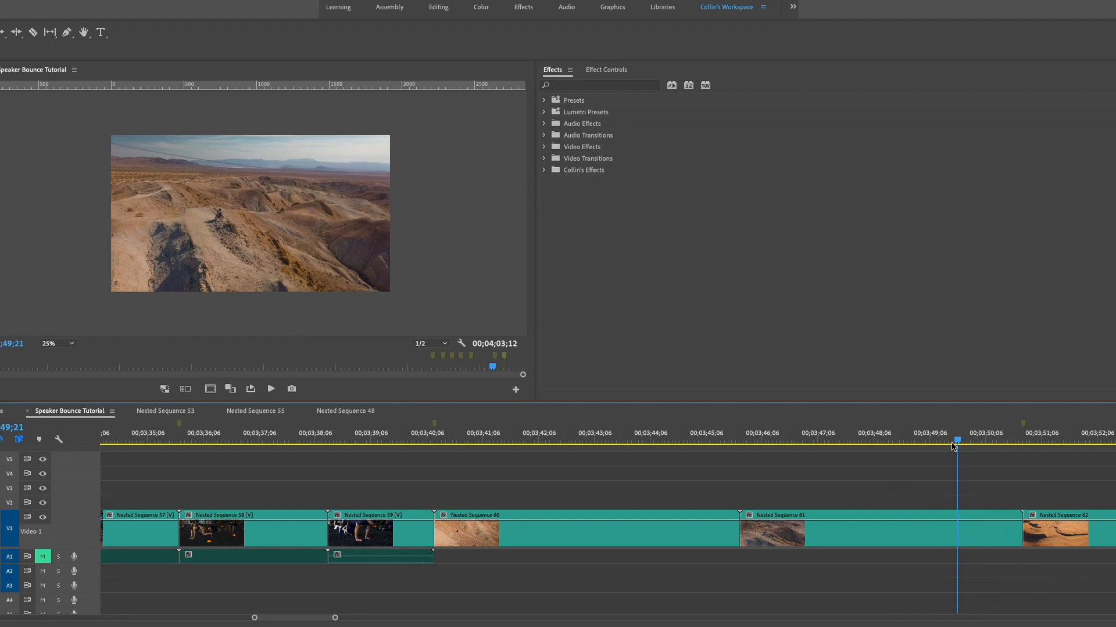
# Look through the car clips on the timeline from Nested Sequence 48 to the start of Nested Sequence 52.
pyautogui.scroll(3, 771, 477)
pyautogui.scroll(5, 771, 477)
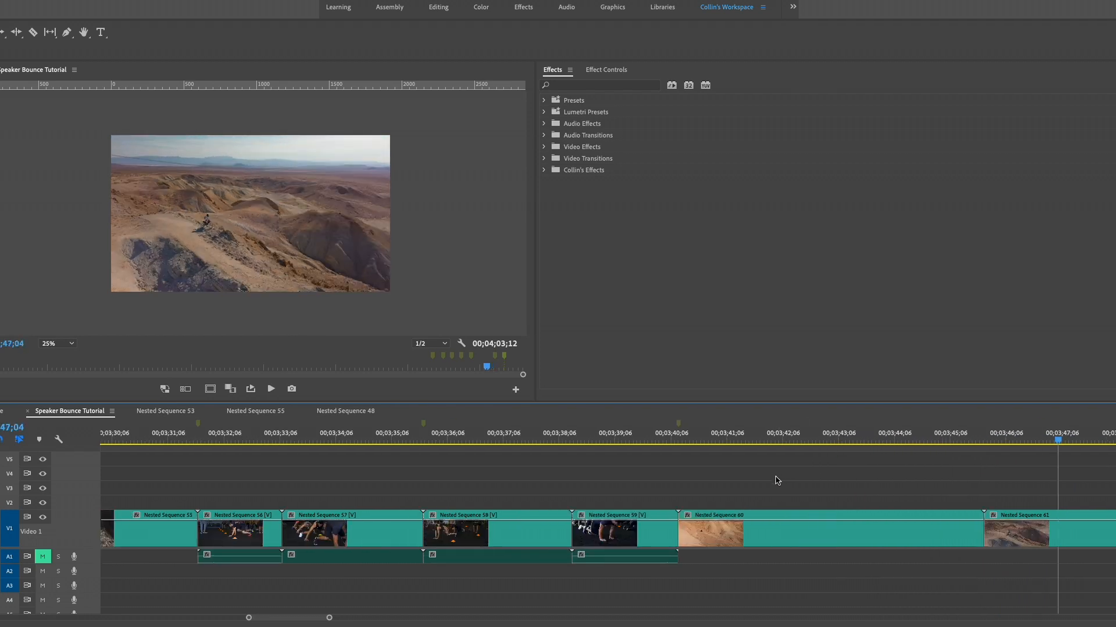
pyautogui.scroll(10, 725, 490)
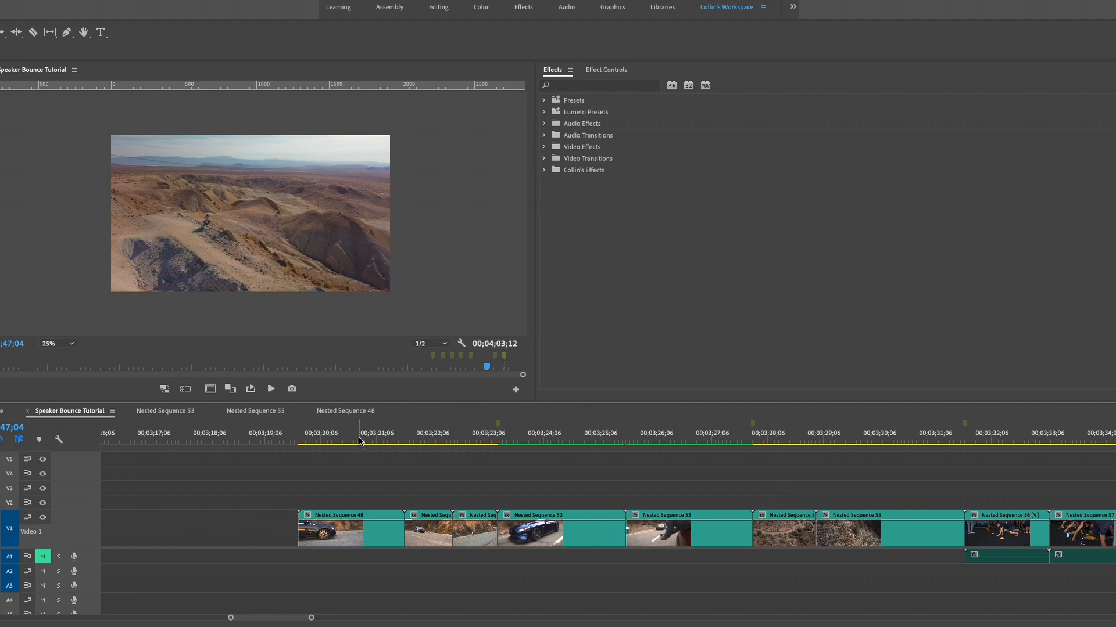
pyautogui.click(324, 440)
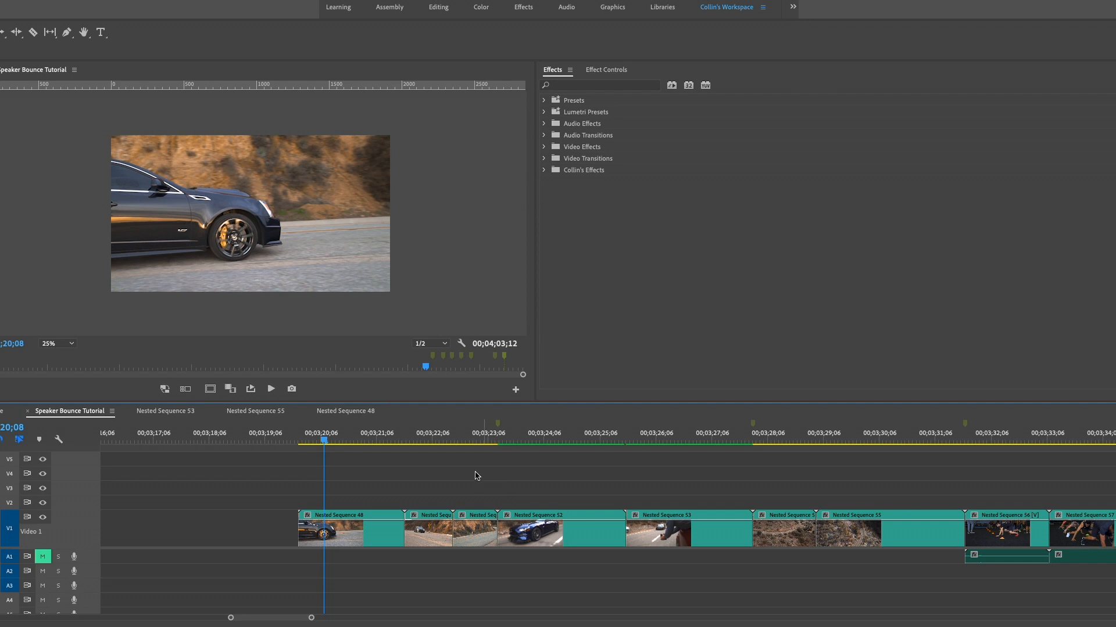
pyautogui.click(457, 440)
pyautogui.moveTo(457, 440)
pyautogui.mouseDown()
pyautogui.moveTo(443, 440)
pyautogui.moveTo(534, 438)
pyautogui.moveTo(477, 444)
pyautogui.mouseUp()
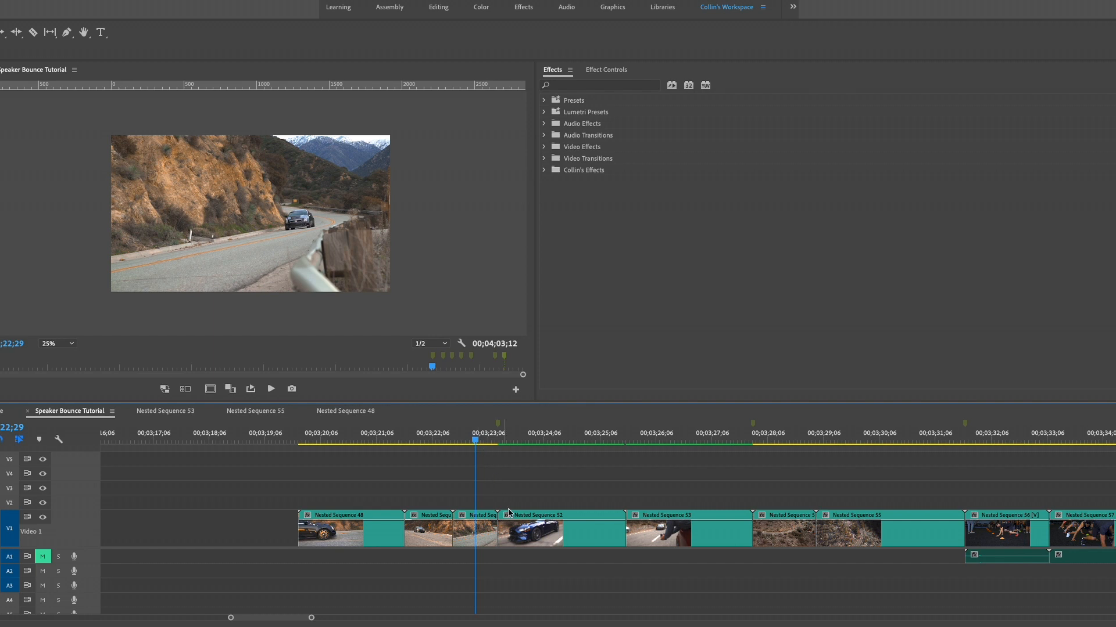
pyautogui.click(497, 440)
pyautogui.moveTo(499, 439)
pyautogui.mouseDown()
pyautogui.moveTo(516, 441)
pyautogui.moveTo(488, 440)
pyautogui.moveTo(509, 440)
pyautogui.mouseUp()
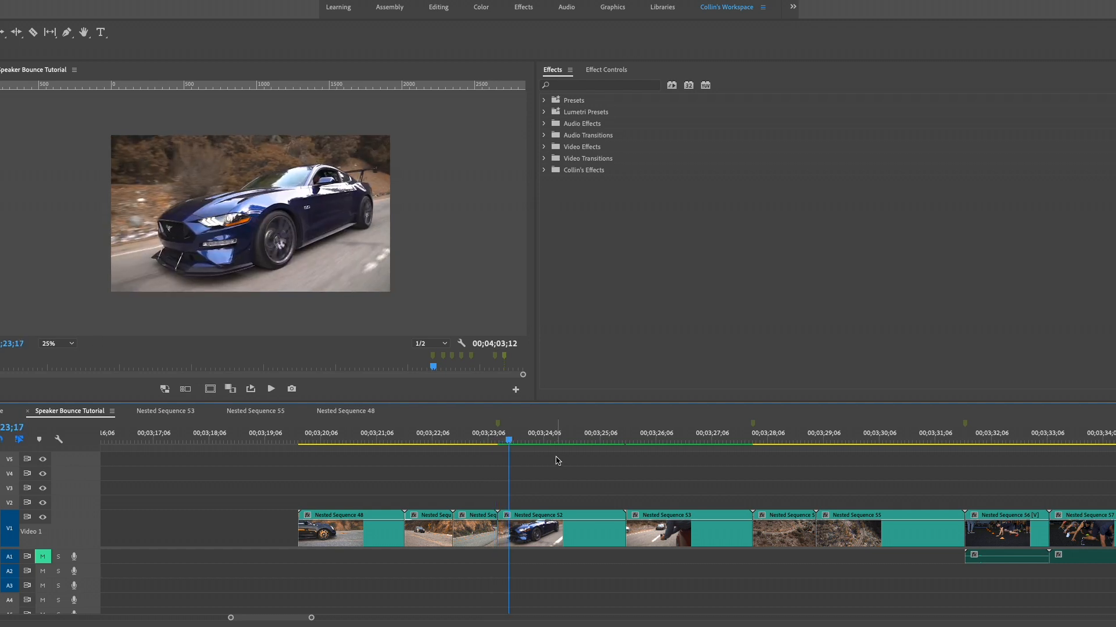
# Duplicate Nested Sequence 52 directly above itself on V2 and trim the copy to about its first five frames.
pyautogui.click(547, 535)
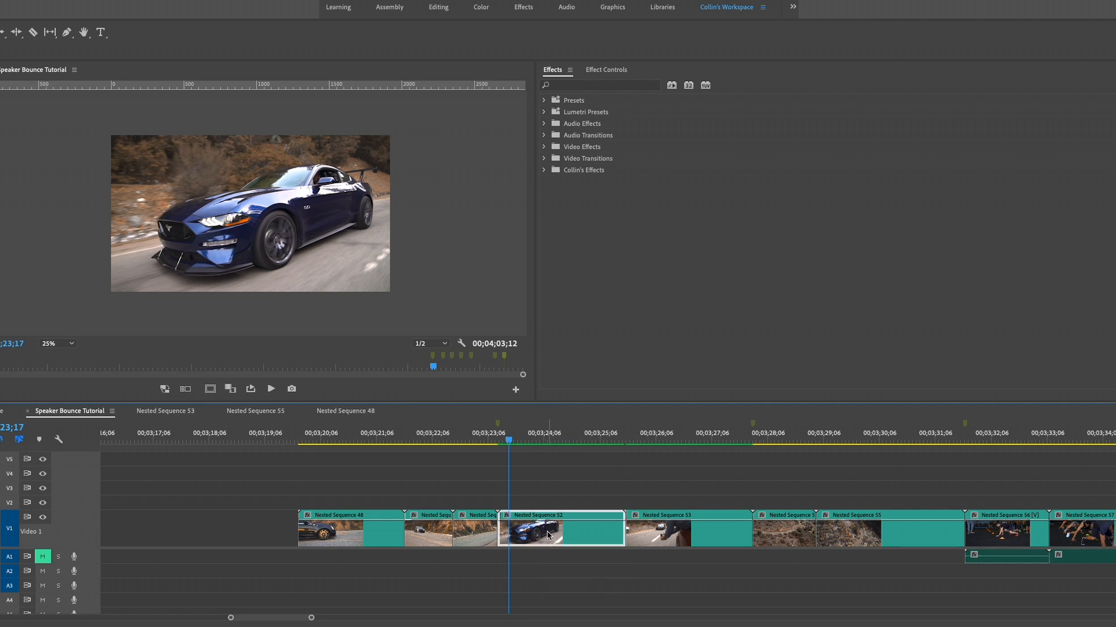
pyautogui.moveTo(547, 531); pyautogui.dragTo(546, 501)
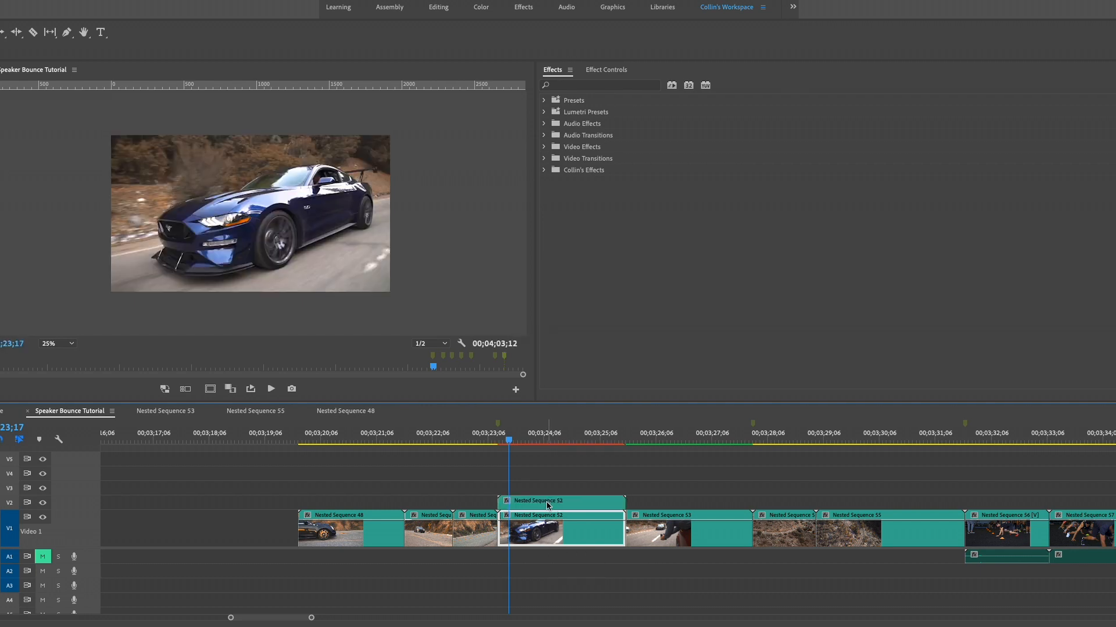
pyautogui.scroll(4, 546, 502)
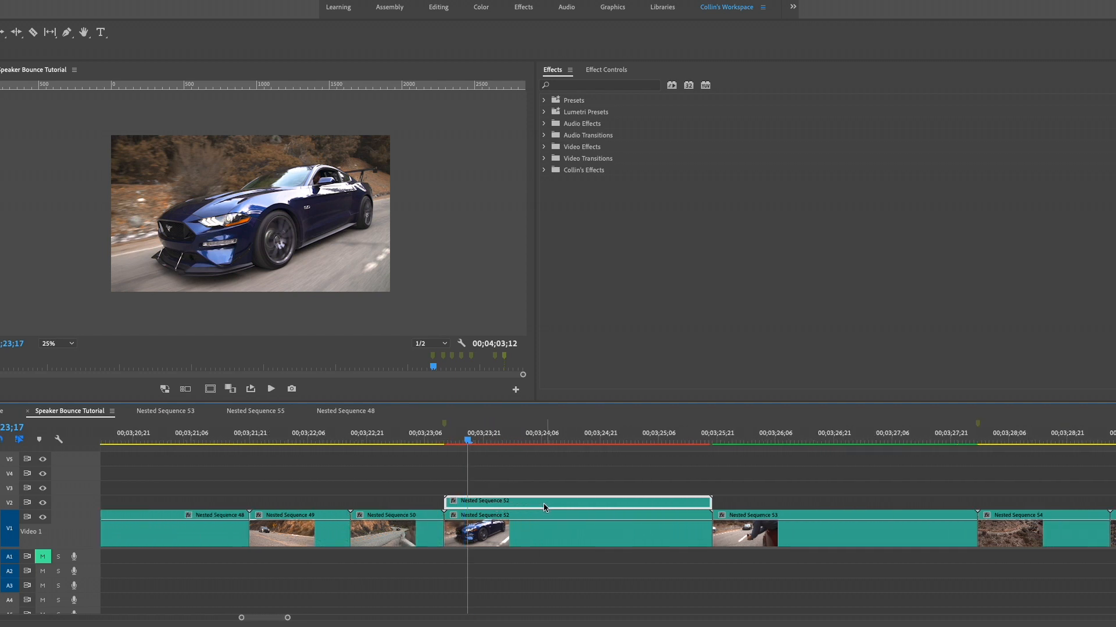
pyautogui.click(518, 440)
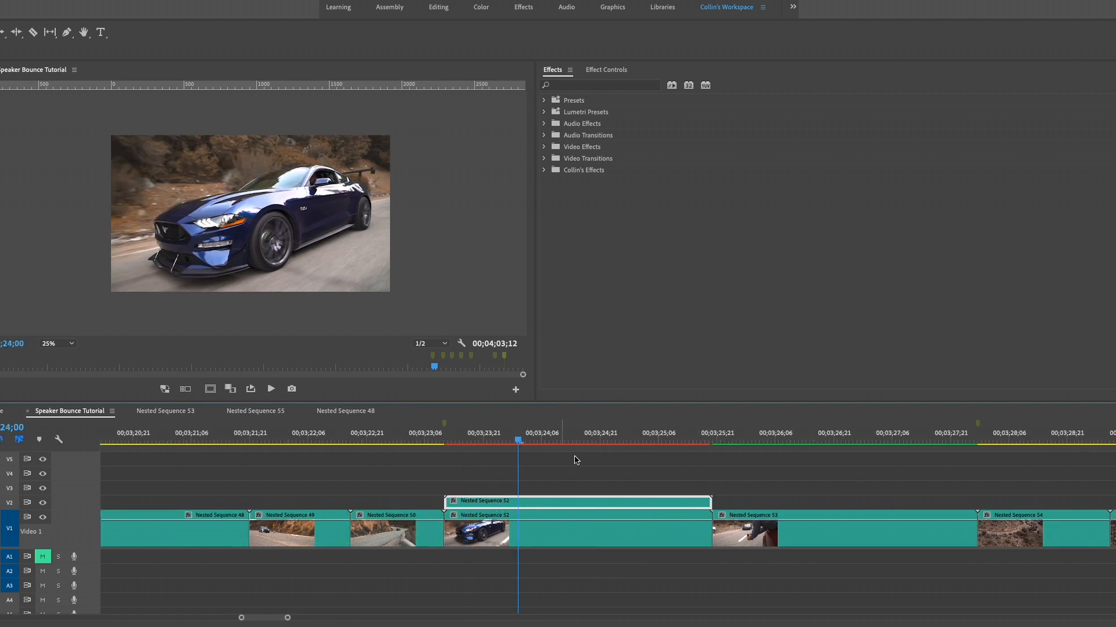
pyautogui.moveTo(708, 501); pyautogui.dragTo(460, 498)
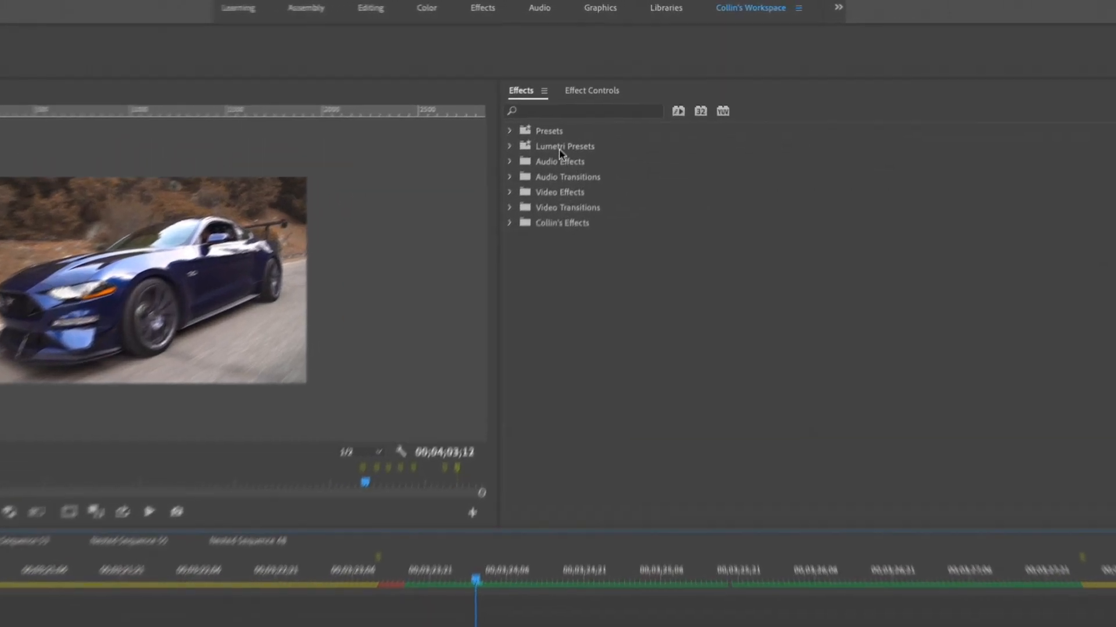
# Find the Transform effect under Distort and apply it to the short copy of Nested Sequence 52 on V2.
pyautogui.click(574, 85)
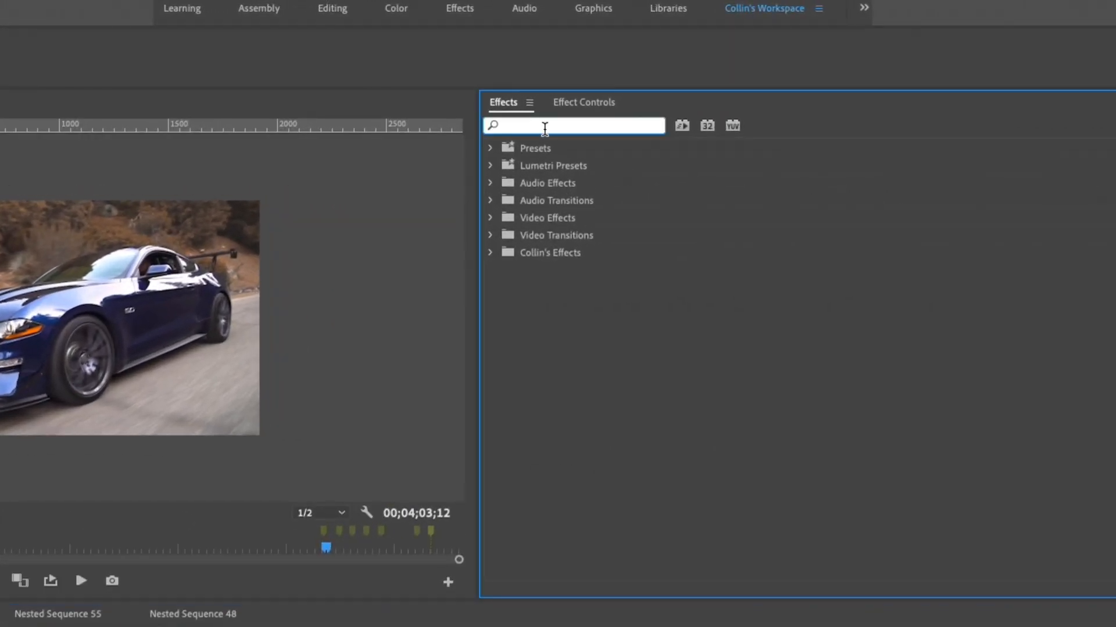
pyautogui.write('transform')
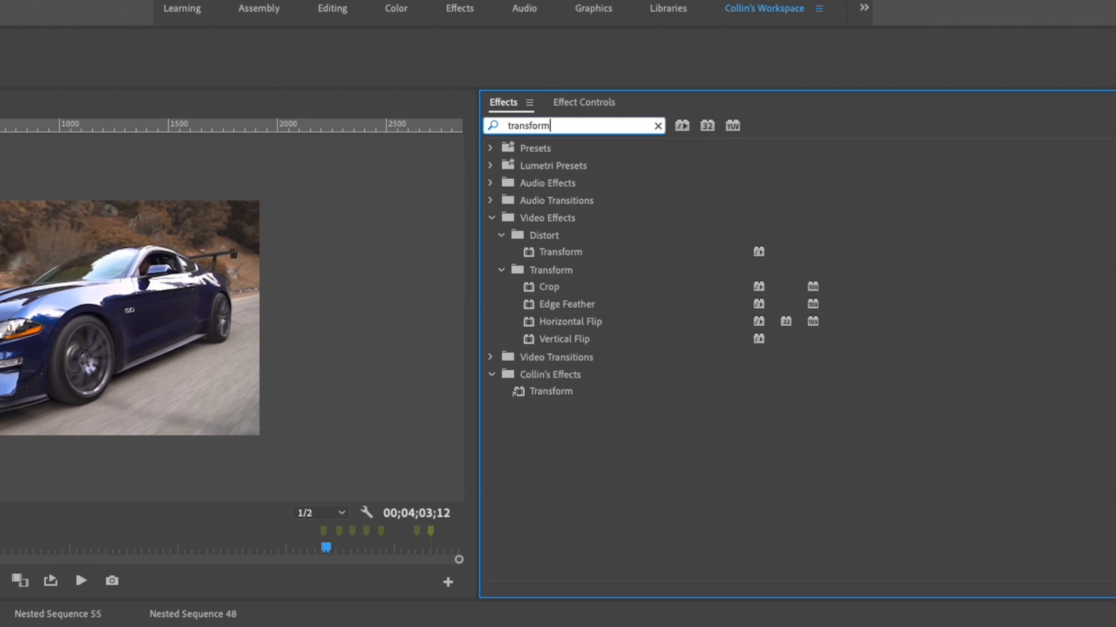
pyautogui.click(560, 252)
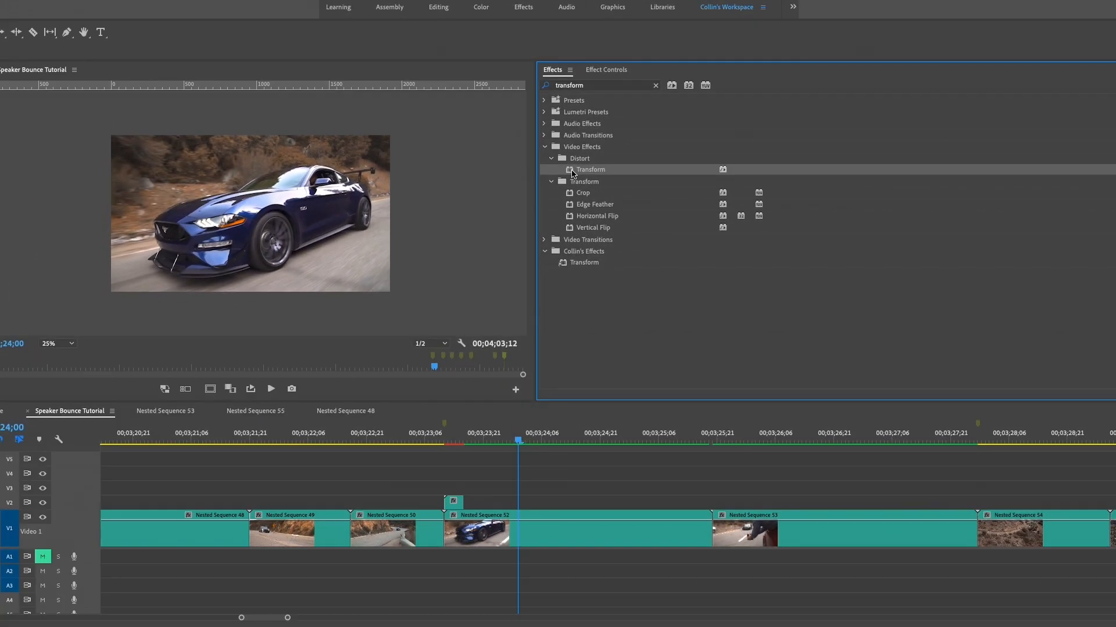
pyautogui.moveTo(572, 173); pyautogui.dragTo(457, 501)
pyautogui.click(457, 442)
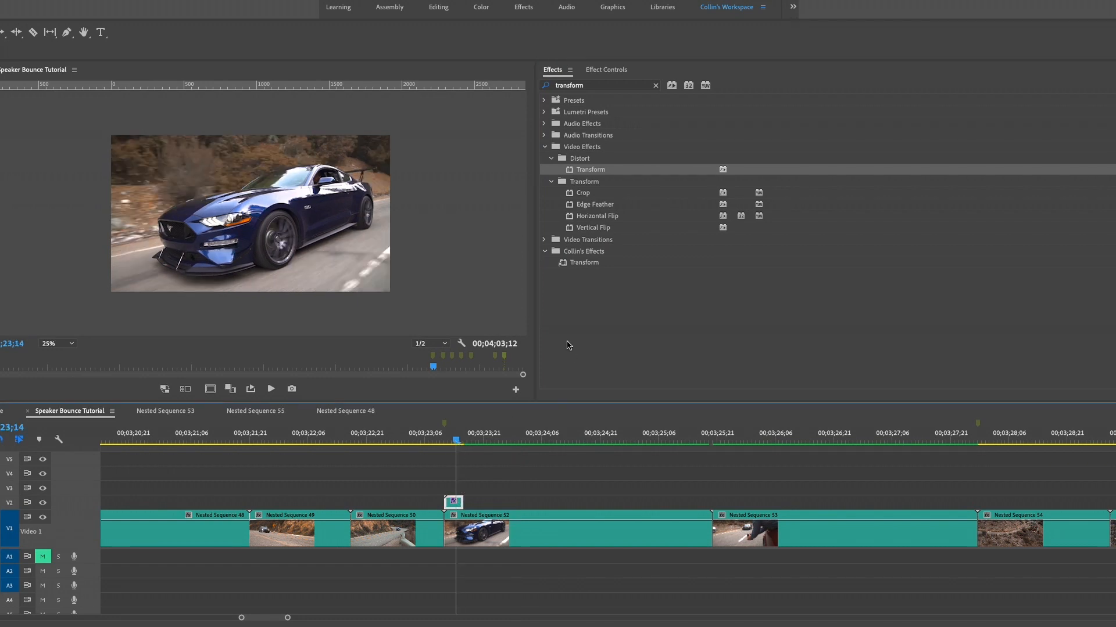
# Show the keyframe timeline for the V2 copy and start Scale keyframing in its Transform effect at 00;03;23;11.
pyautogui.click(607, 70)
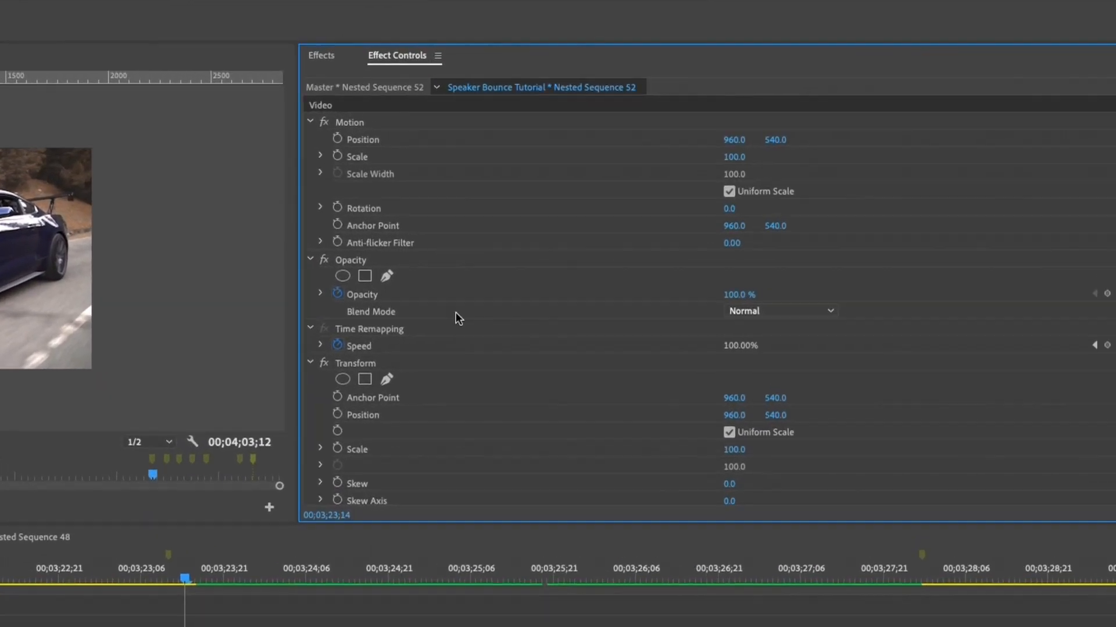
pyautogui.scroll(-3, 429, 447)
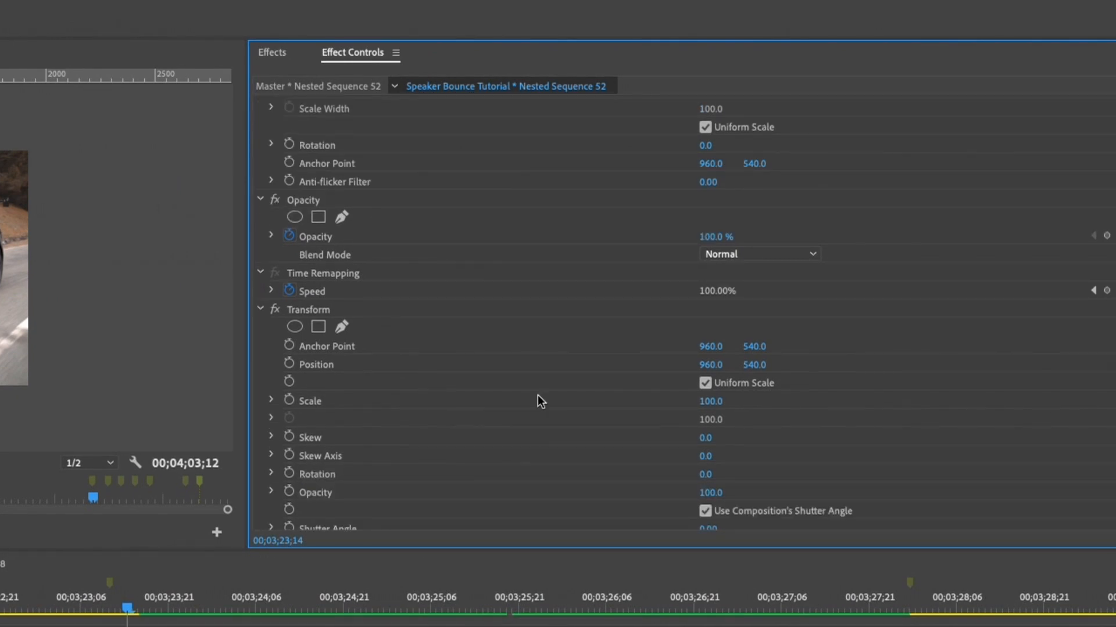
pyautogui.click(1107, 86)
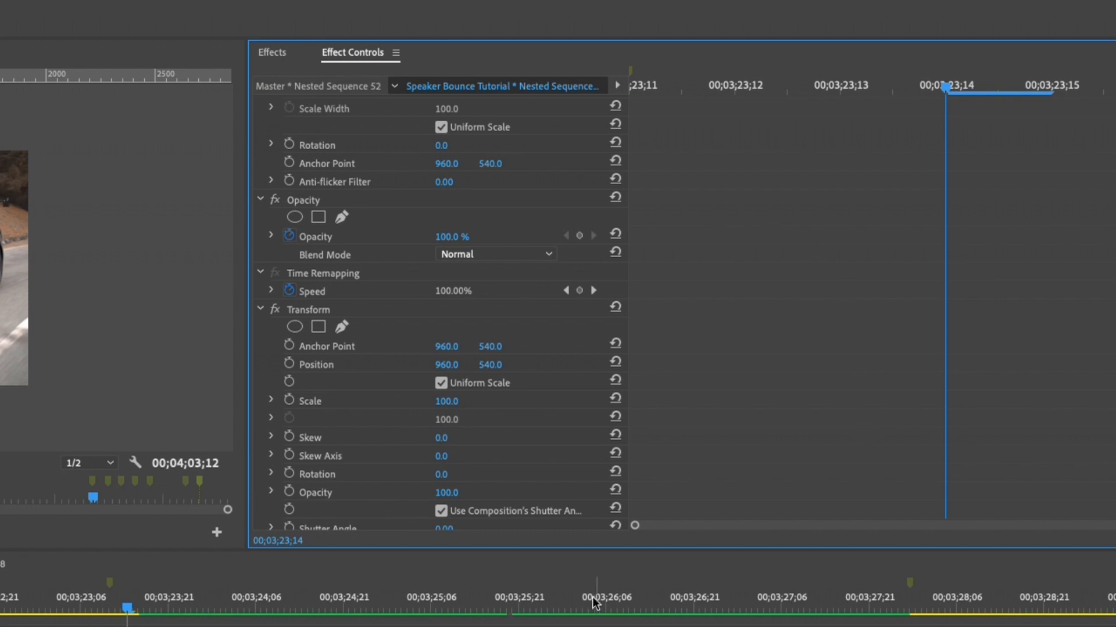
pyautogui.click(128, 606)
pyautogui.moveTo(129, 608); pyautogui.dragTo(110, 607)
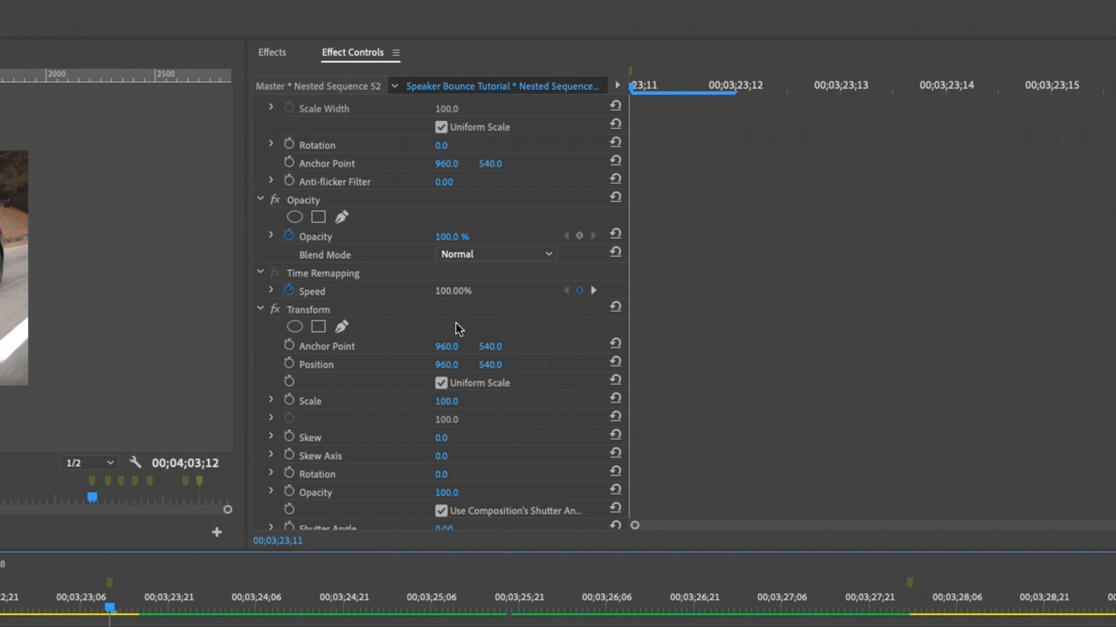
pyautogui.scroll(-3, 305, 261)
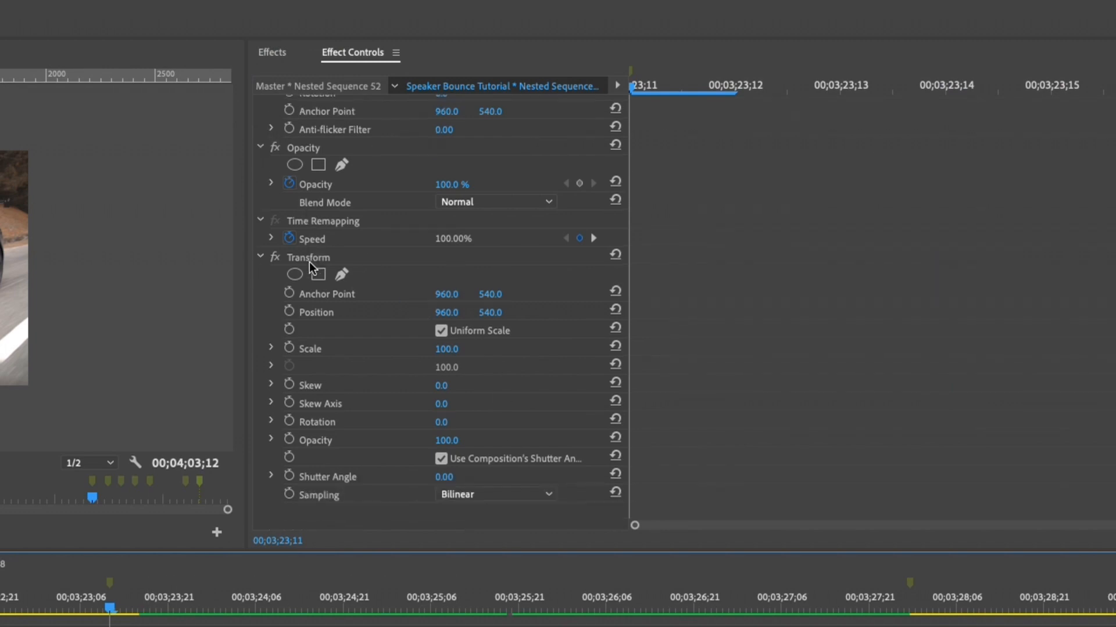
pyautogui.click(290, 348)
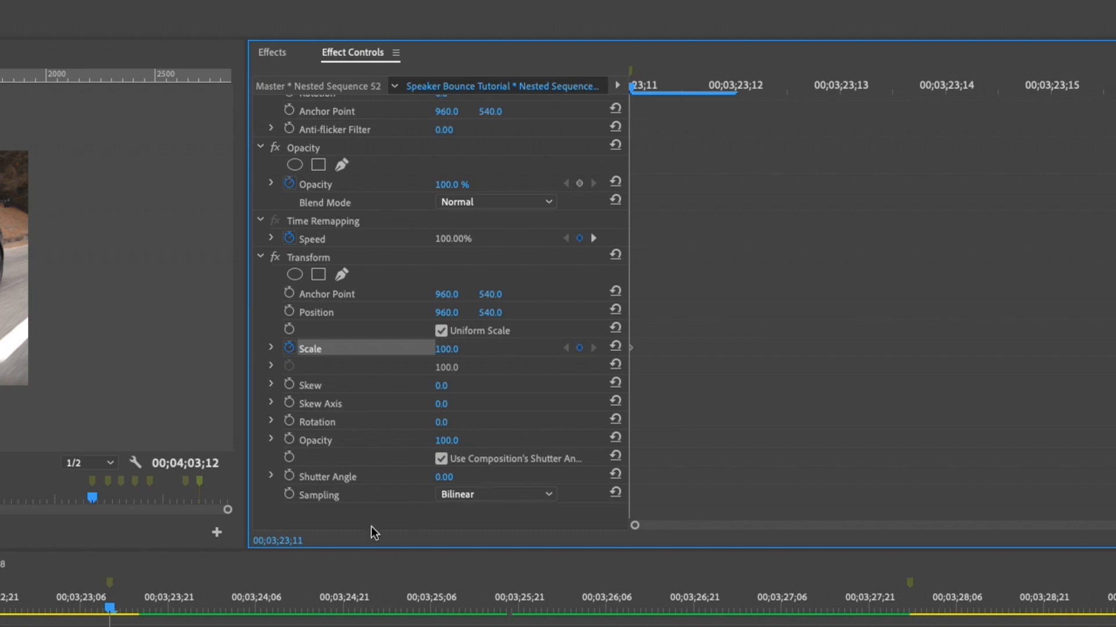
# Add Transform Scale keyframes on each of the next four frames, from 00;03;23;12 to 00;03;23;15.
pyautogui.press('Right')
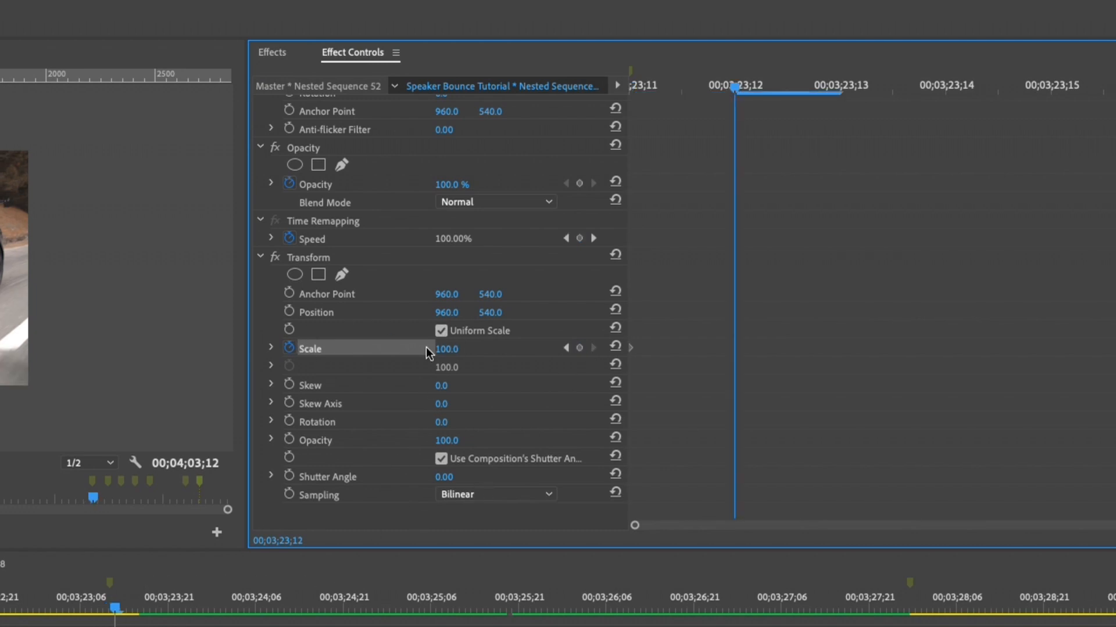
pyautogui.click(580, 349)
pyautogui.press('Right')
pyautogui.click(580, 348)
pyautogui.press('Right')
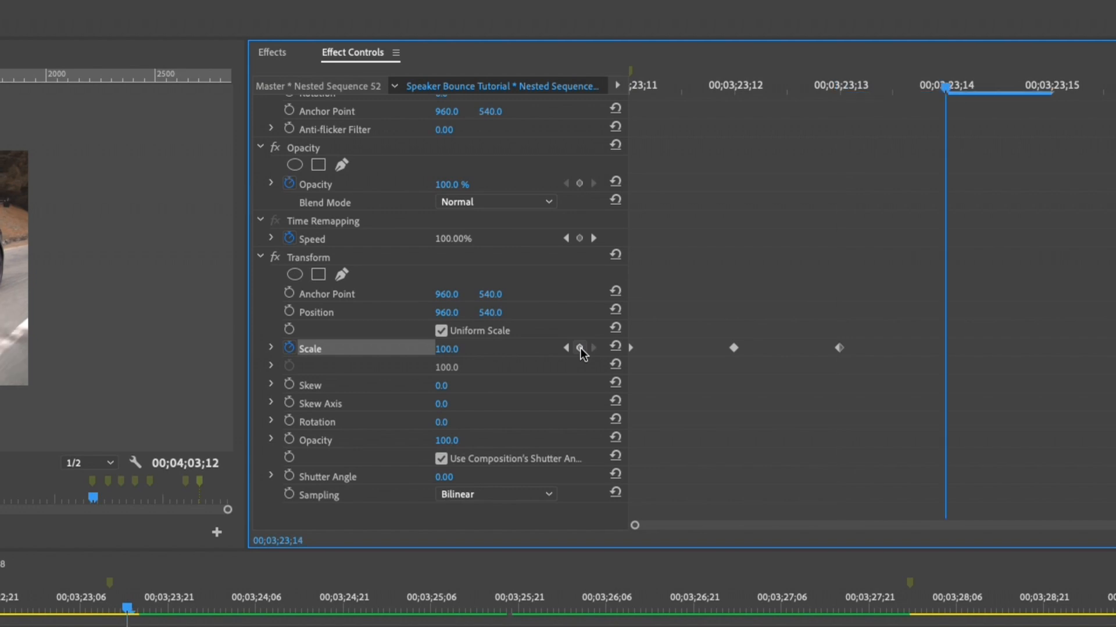
pyautogui.press('Right')
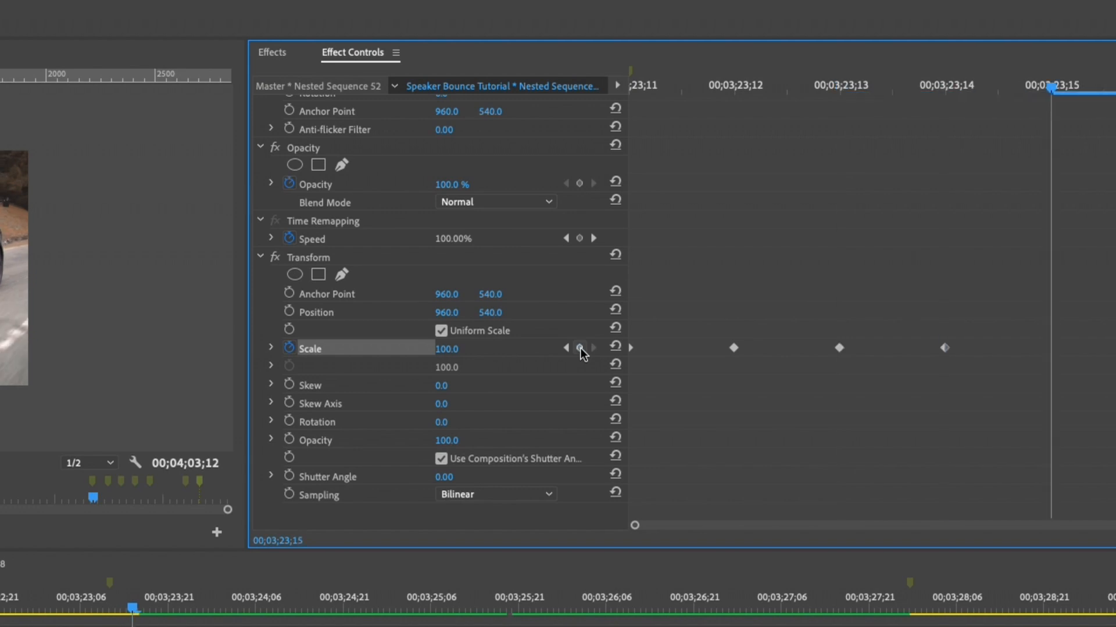
pyautogui.click(581, 348)
pyautogui.press('Right')
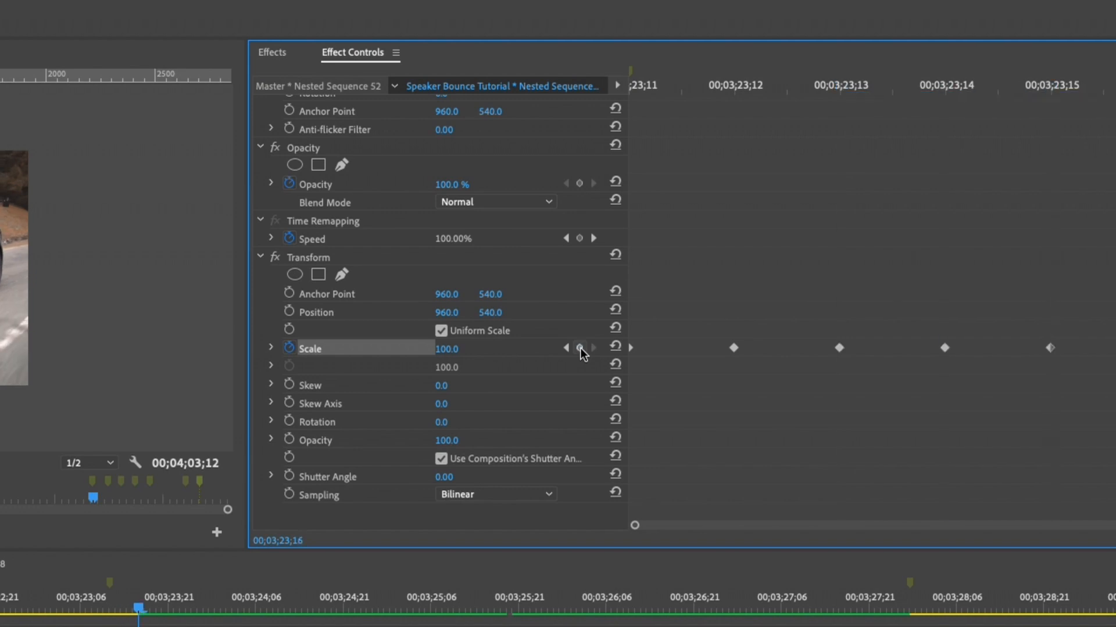
# Set the first Transform Scale keyframe, at 00;03;23;11, to 118.
pyautogui.click(676, 89)
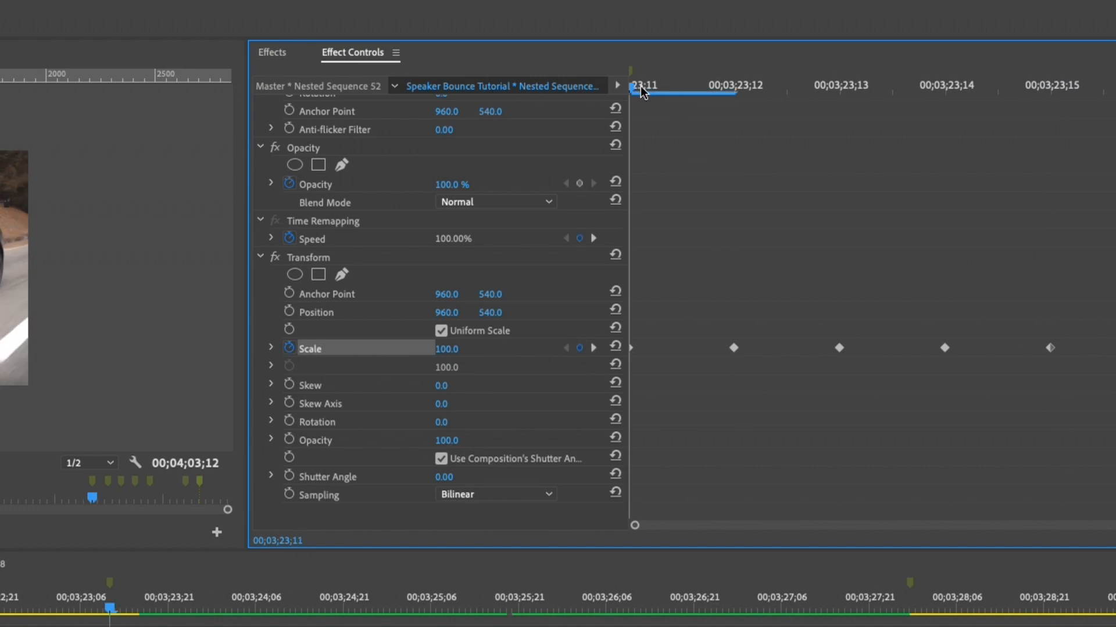
pyautogui.click(446, 350)
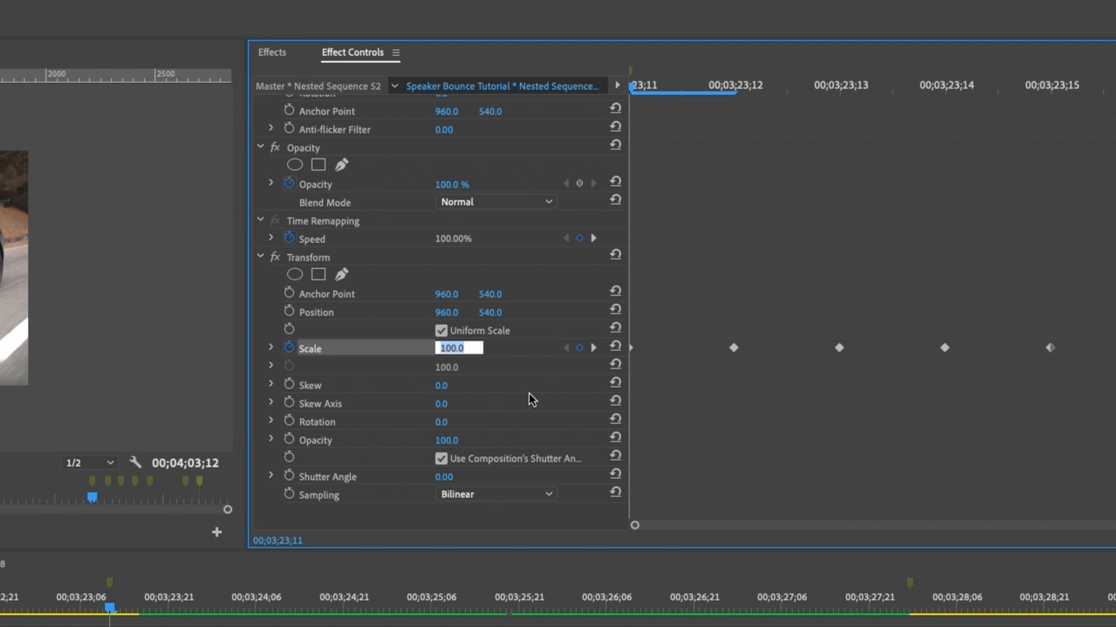
pyautogui.write('118')
pyautogui.press('Return')
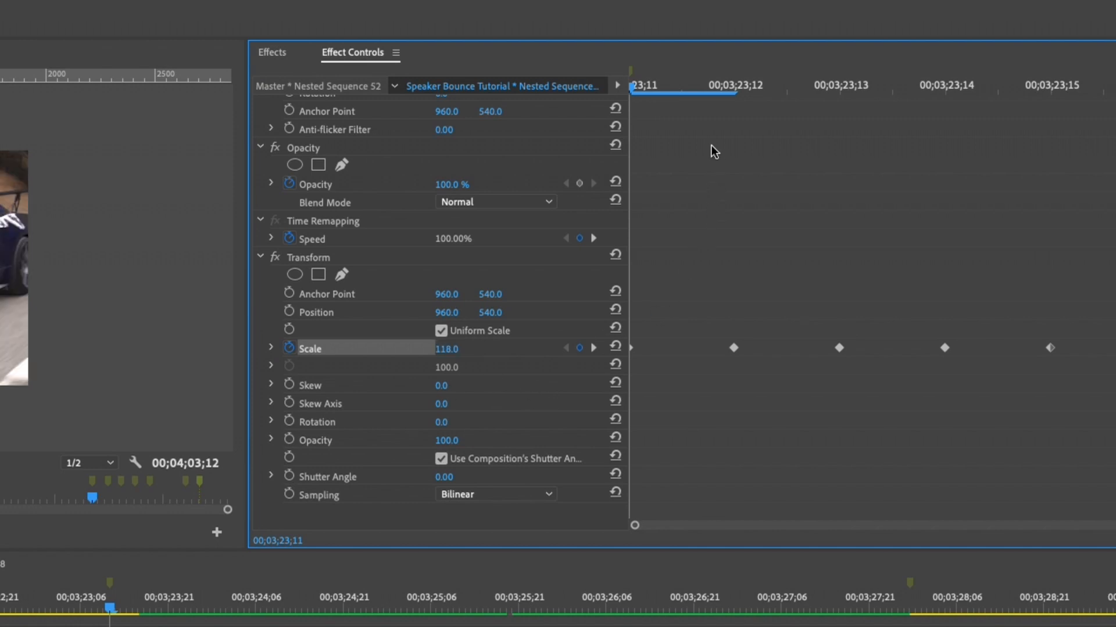
# Keep the Transform Scale keyframe at 00;03;23;12 at 100 and set the one at 00;03;23;13 to 118.
pyautogui.press('Right')
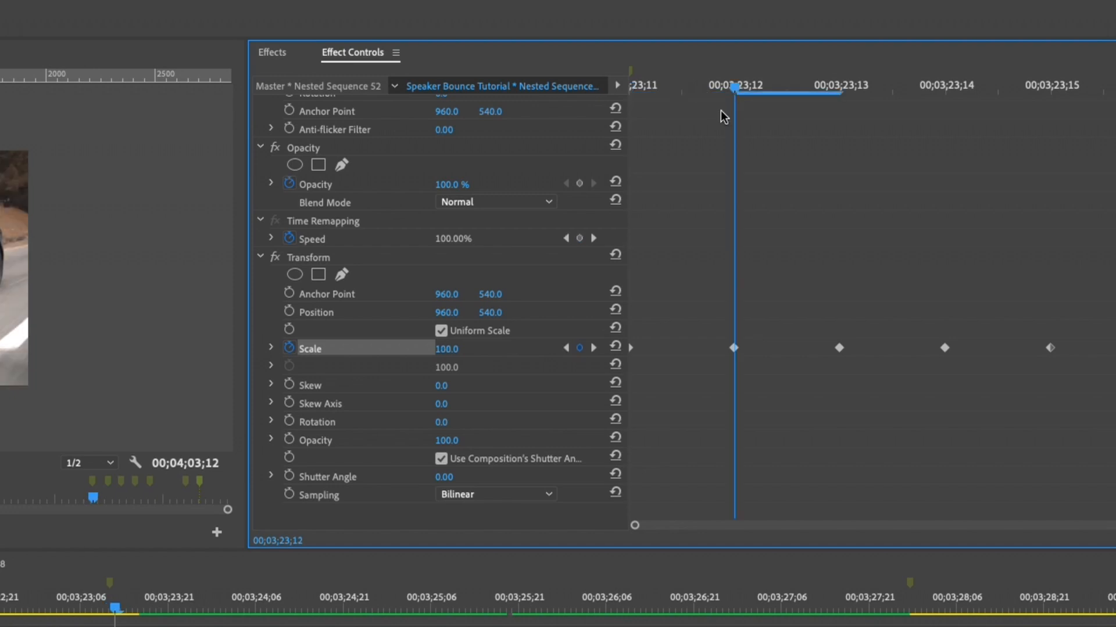
pyautogui.click(445, 350)
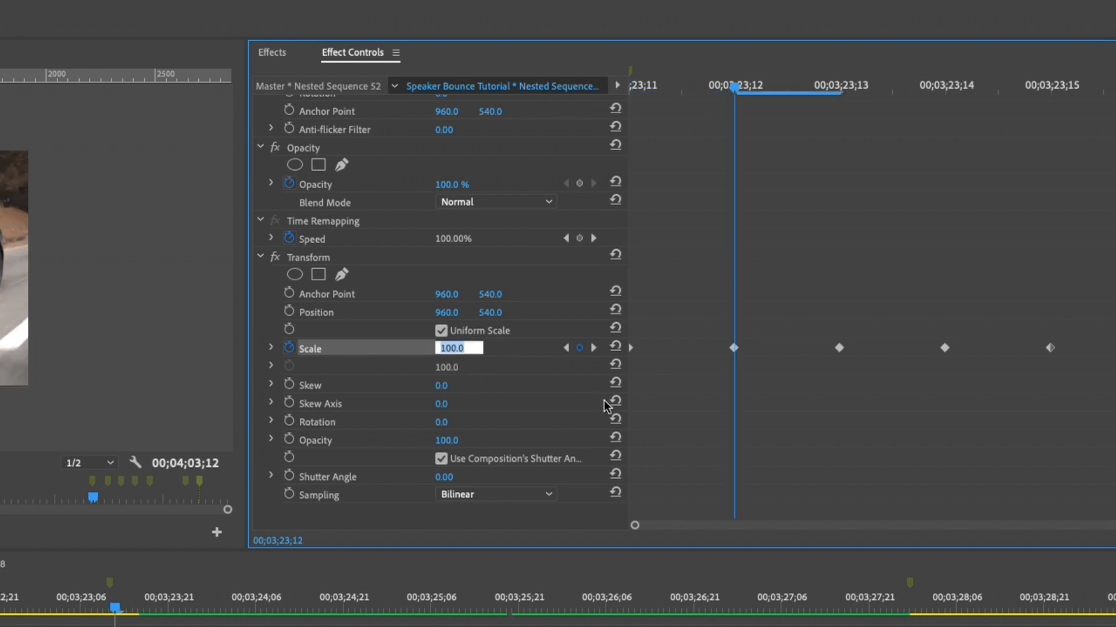
pyautogui.write('10')
pyautogui.press('Return')
pyautogui.click(840, 89)
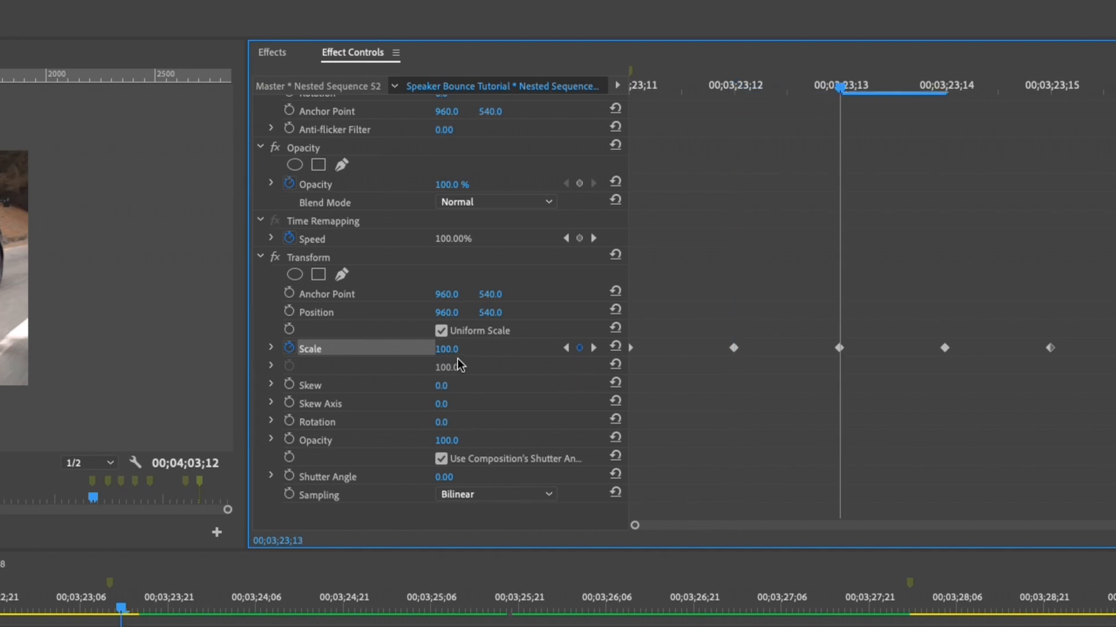
pyautogui.write('118')
pyautogui.press('Return')
# Set the last Transform Scale keyframe, at 00;03;23;15, to 118 and scrub back to check the bounce.
pyautogui.click(593, 348)
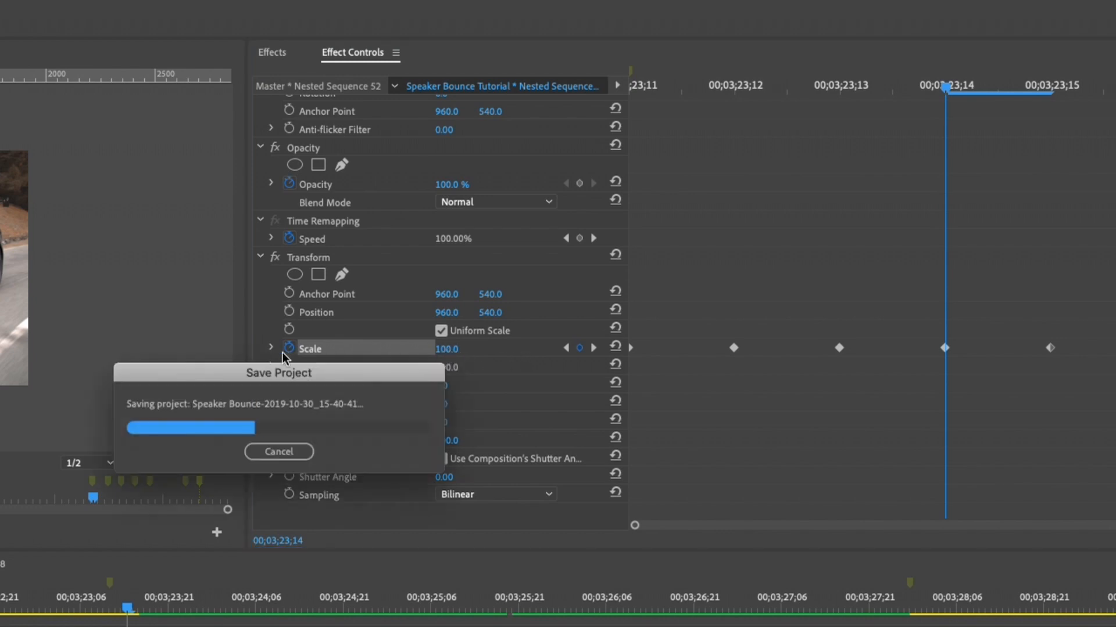
pyautogui.click(594, 348)
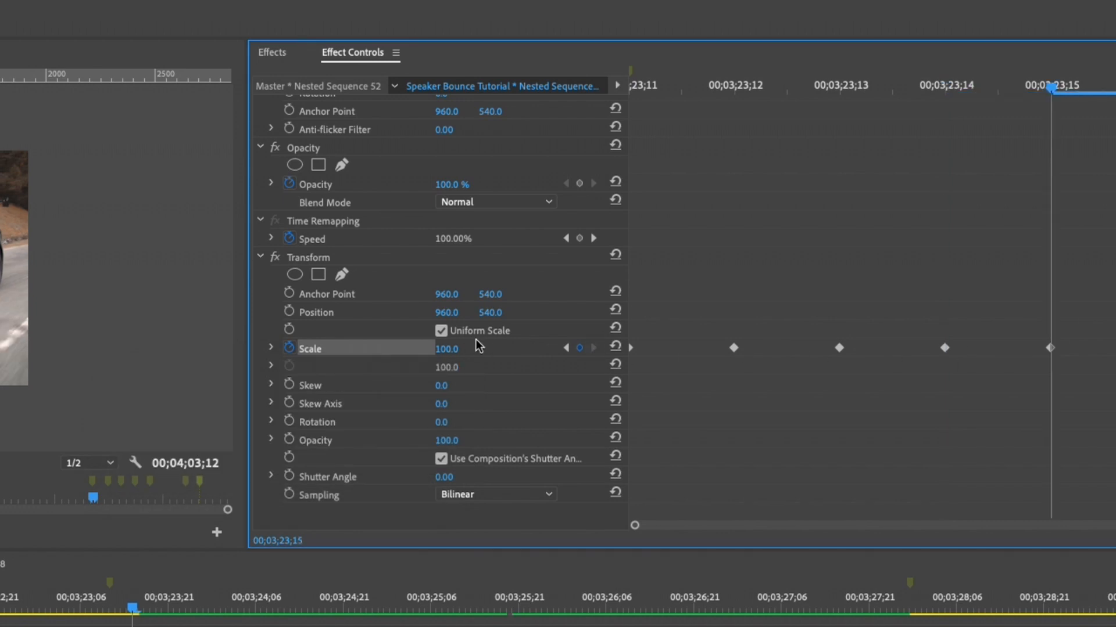
pyautogui.click(447, 349)
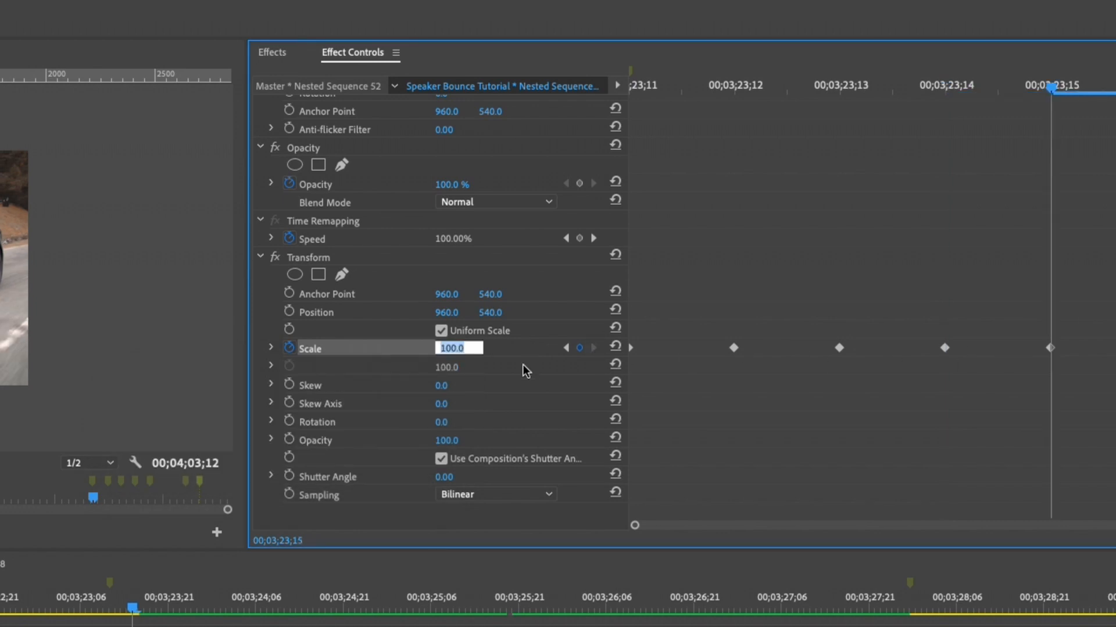
pyautogui.write('118')
pyautogui.press('Return')
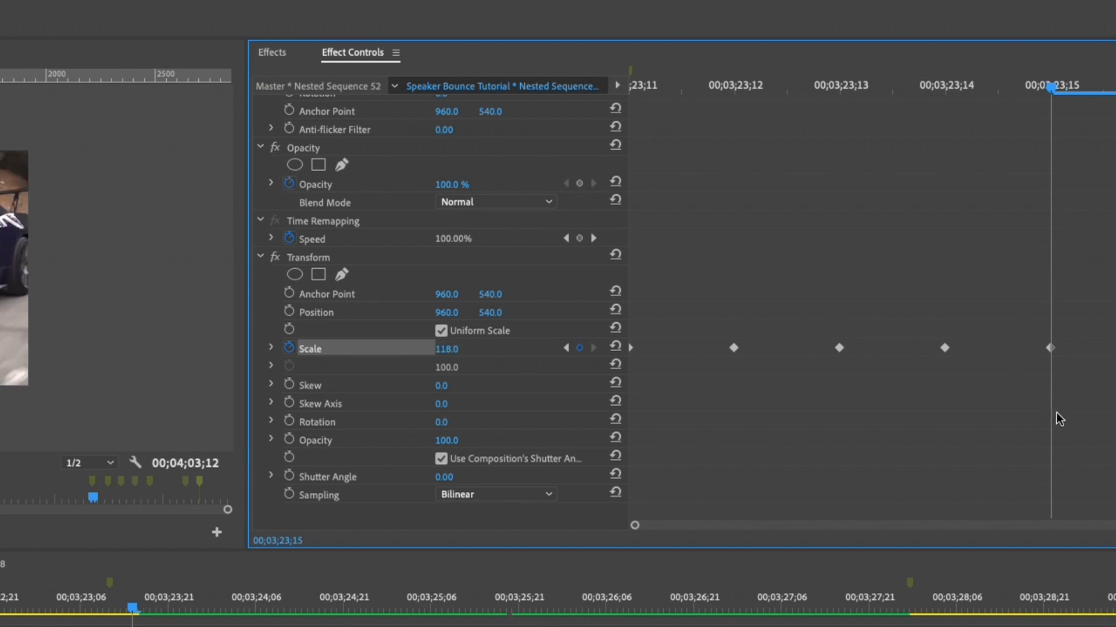
pyautogui.moveTo(1051, 89); pyautogui.dragTo(916, 91)
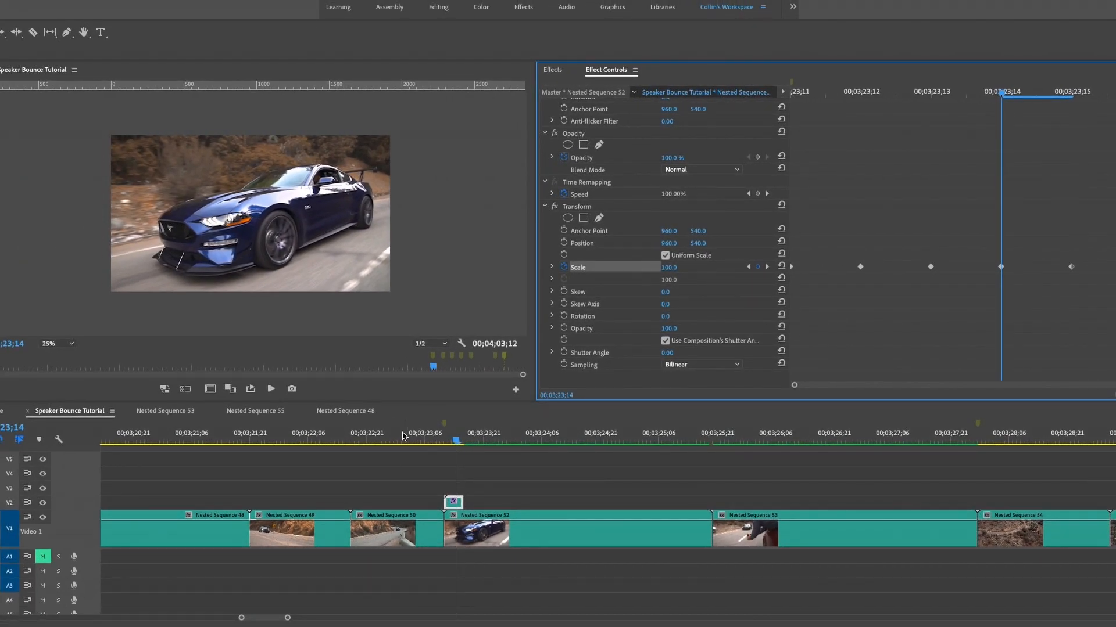
# Play back the cut into Nested Sequence 52 several times to check the scale bounce.
pyautogui.click(197, 512)
pyautogui.click(365, 437)
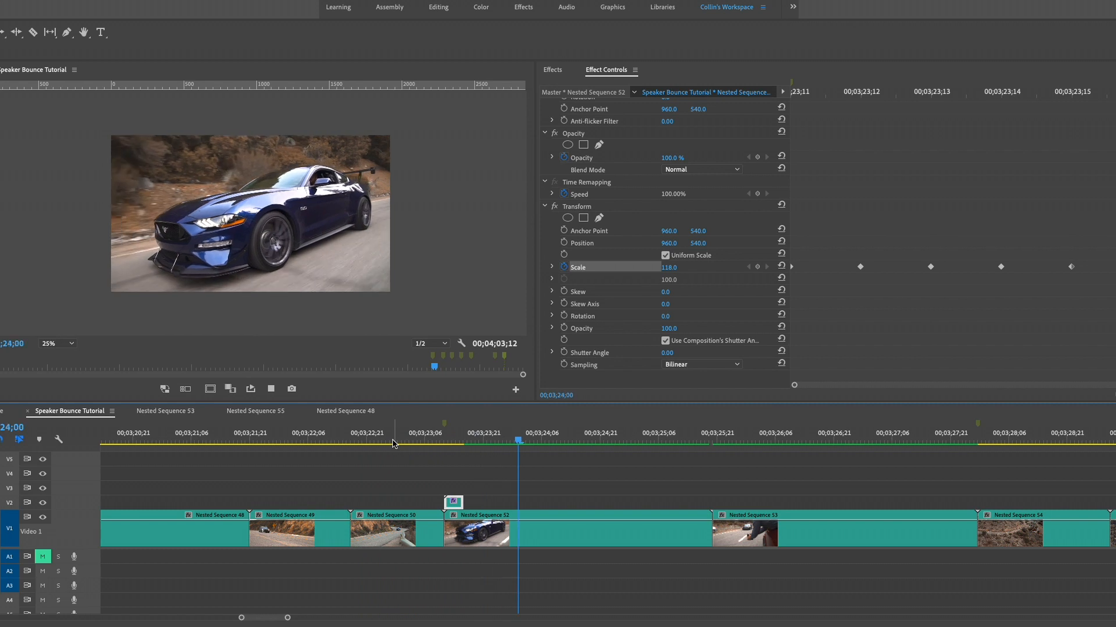
pyautogui.click(372, 441)
pyautogui.press('space')
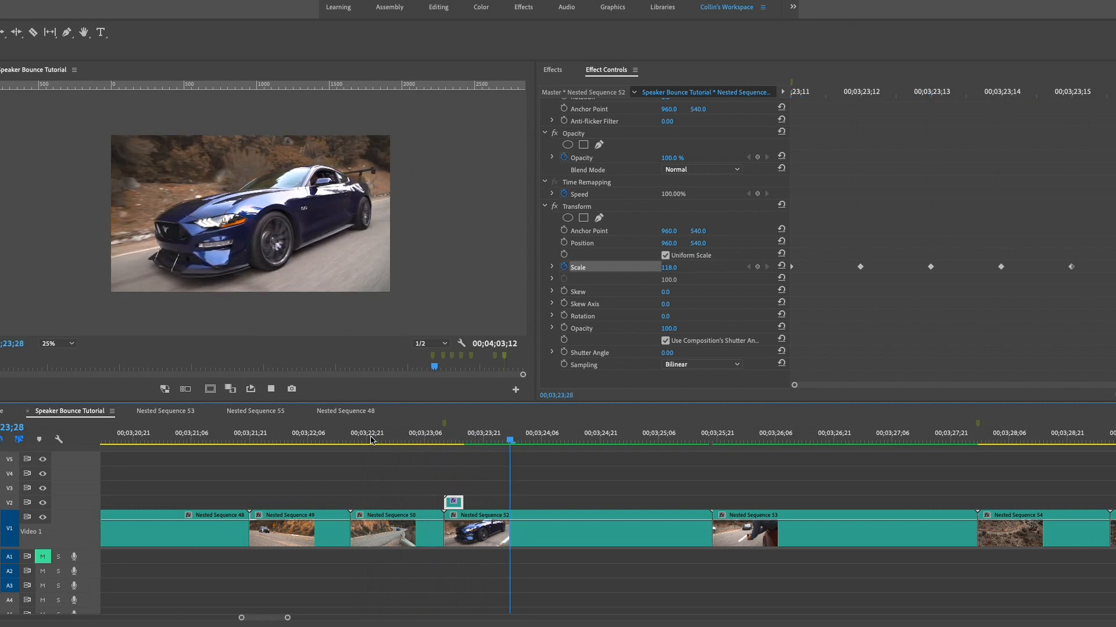
pyautogui.click(358, 439)
pyautogui.press('space')
pyautogui.click(358, 439)
pyautogui.press('space')
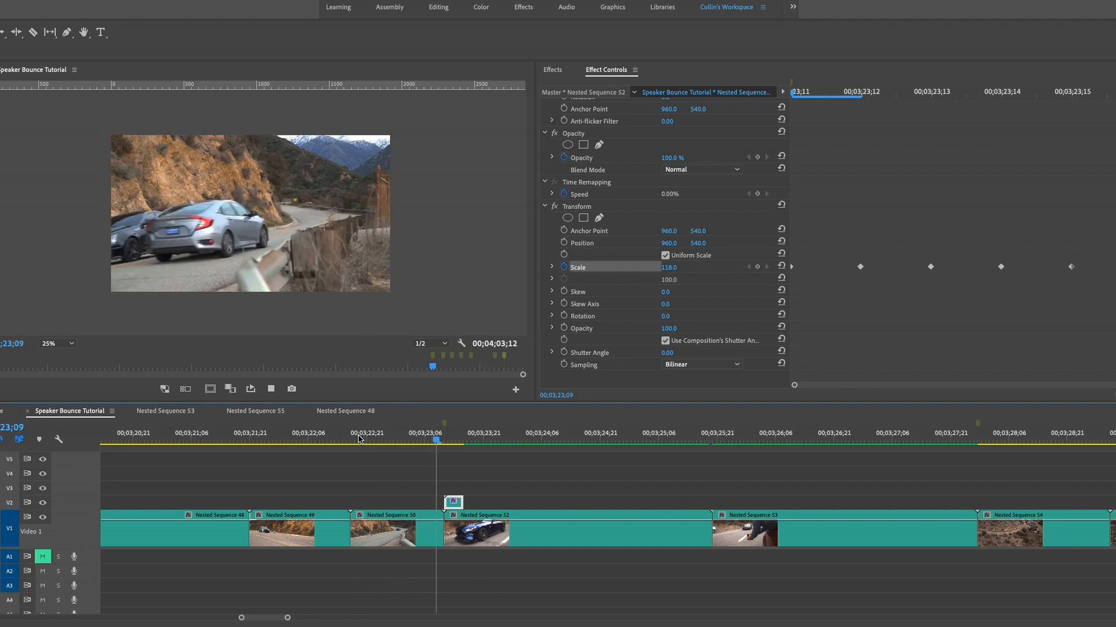
# At 00;03;23;13, turn off Use Composition's Shutter Angle in the Transform effect and set the Shutter Angle to 180.
pyautogui.click(452, 440)
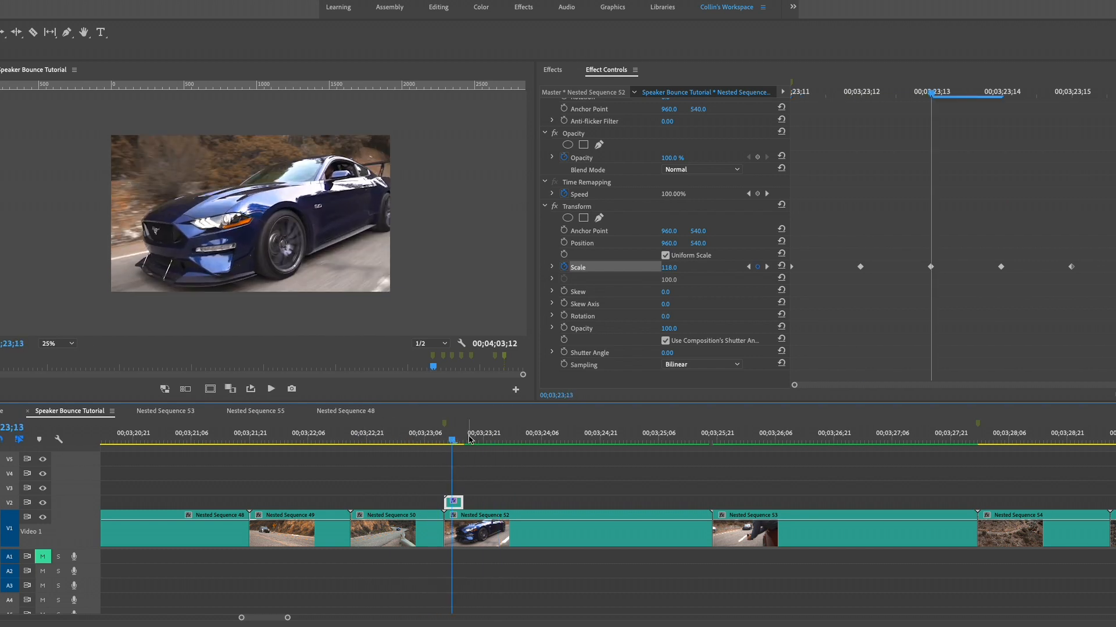
pyautogui.scroll(-1, 709, 304)
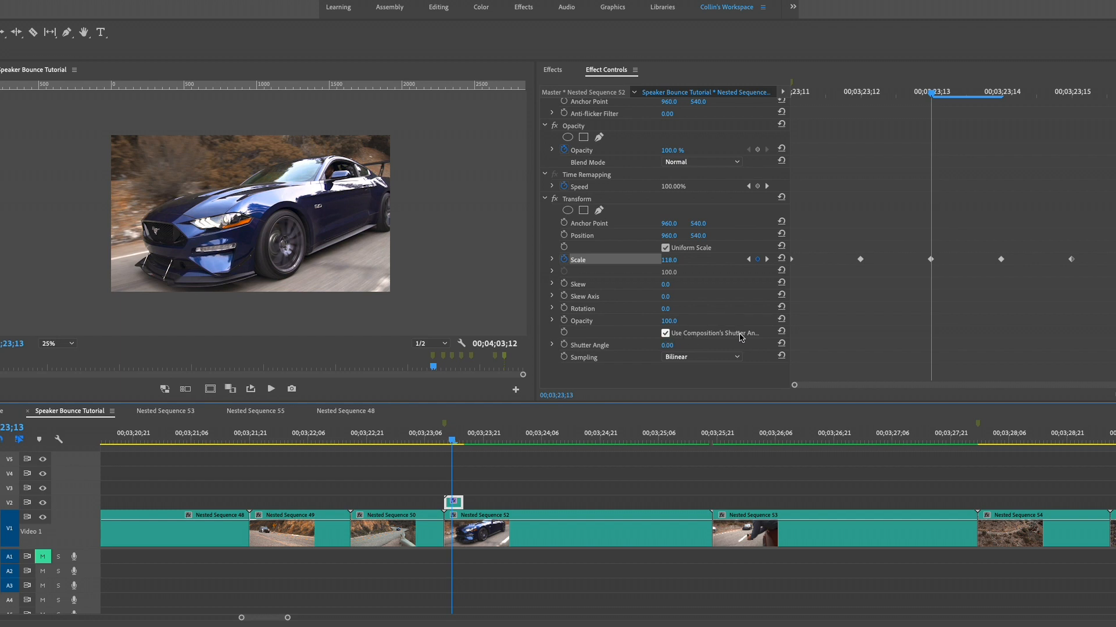
pyautogui.click(666, 333)
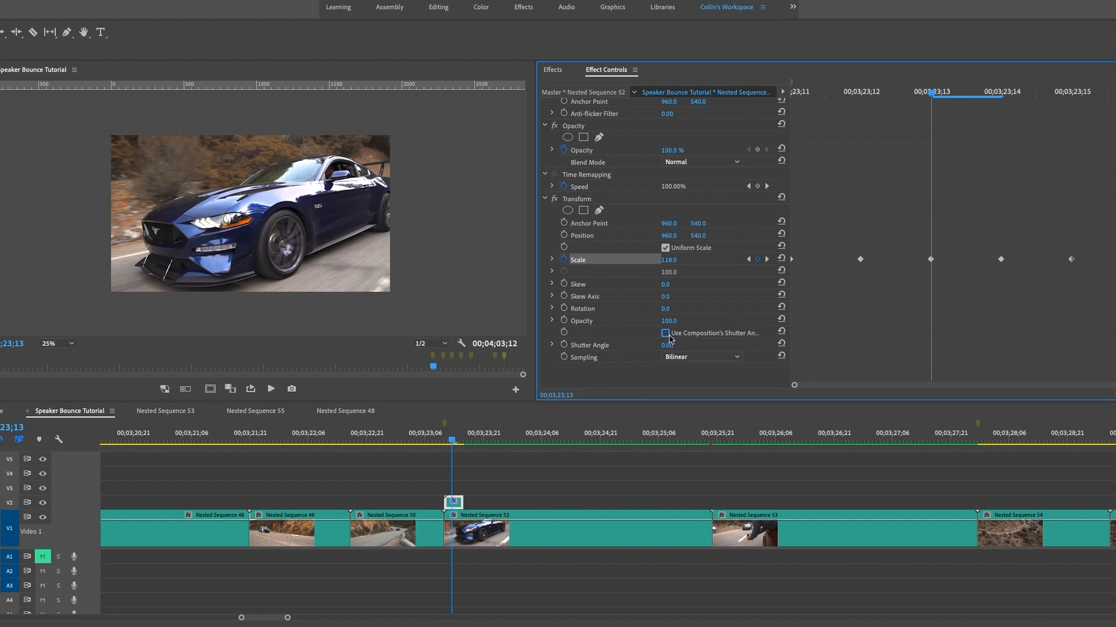
pyautogui.click(673, 345)
pyautogui.write('18.')
pyautogui.write('0')
pyautogui.press('Return')
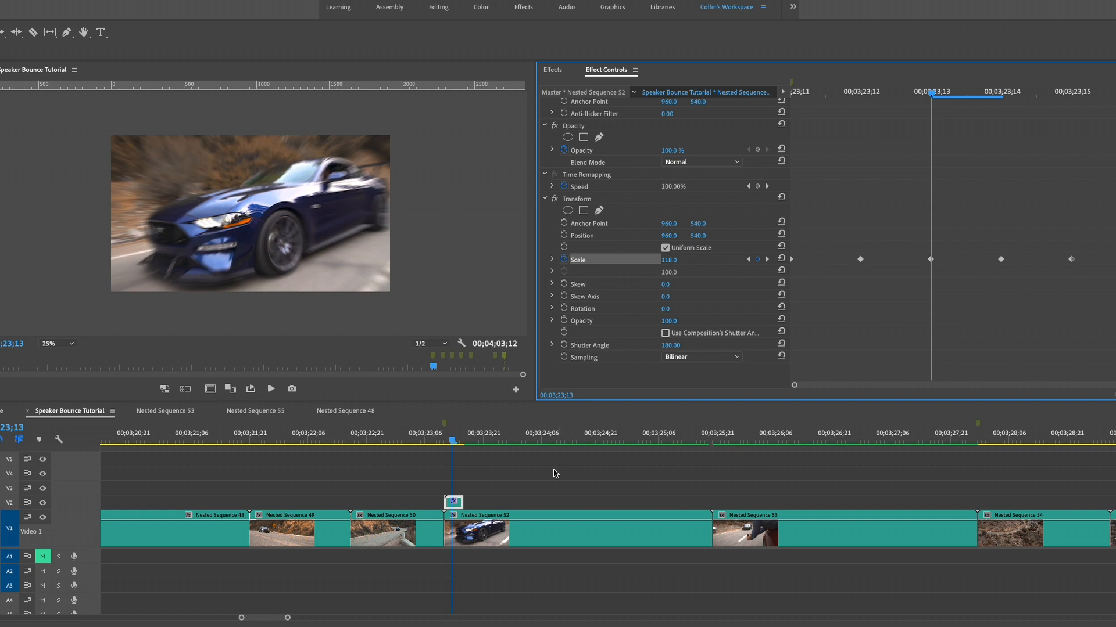
# Replay the cut into Nested Sequence 52 repeatedly to review the bounce with motion blur.
pyautogui.moveTo(454, 443); pyautogui.dragTo(371, 440)
pyautogui.press('space')
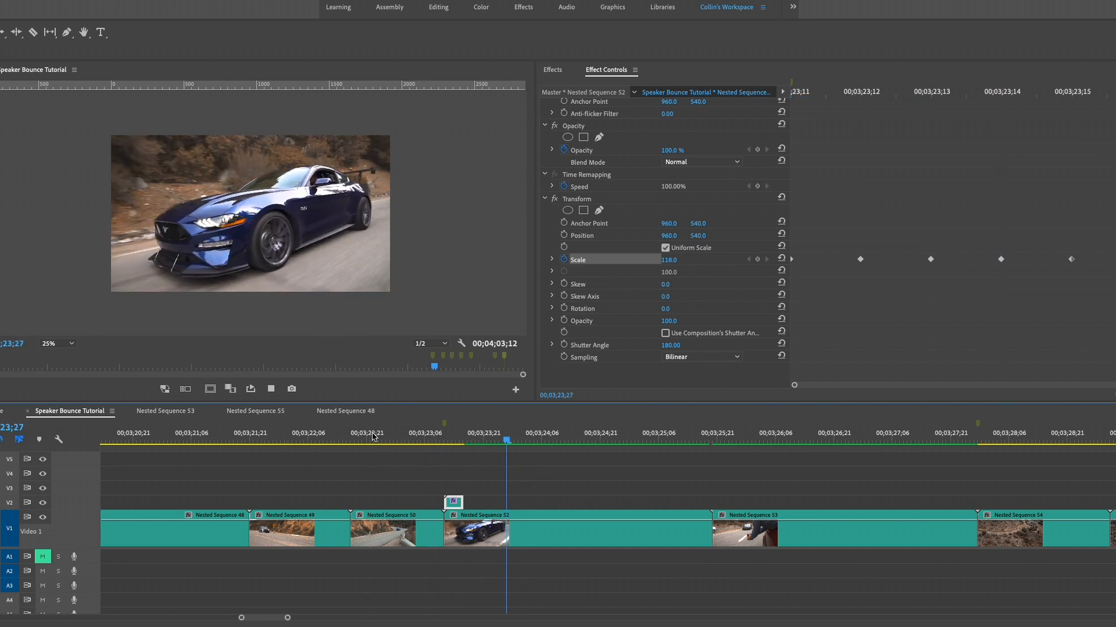
pyautogui.press('space')
pyautogui.press('space')
pyautogui.press('space')
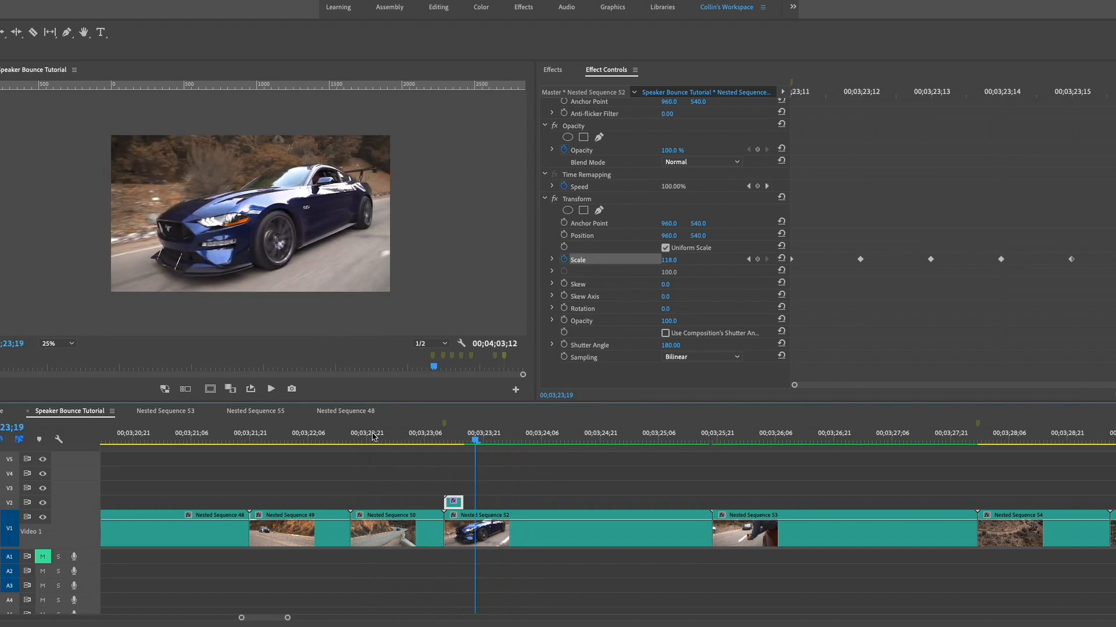
pyautogui.click(370, 439)
pyautogui.press('space')
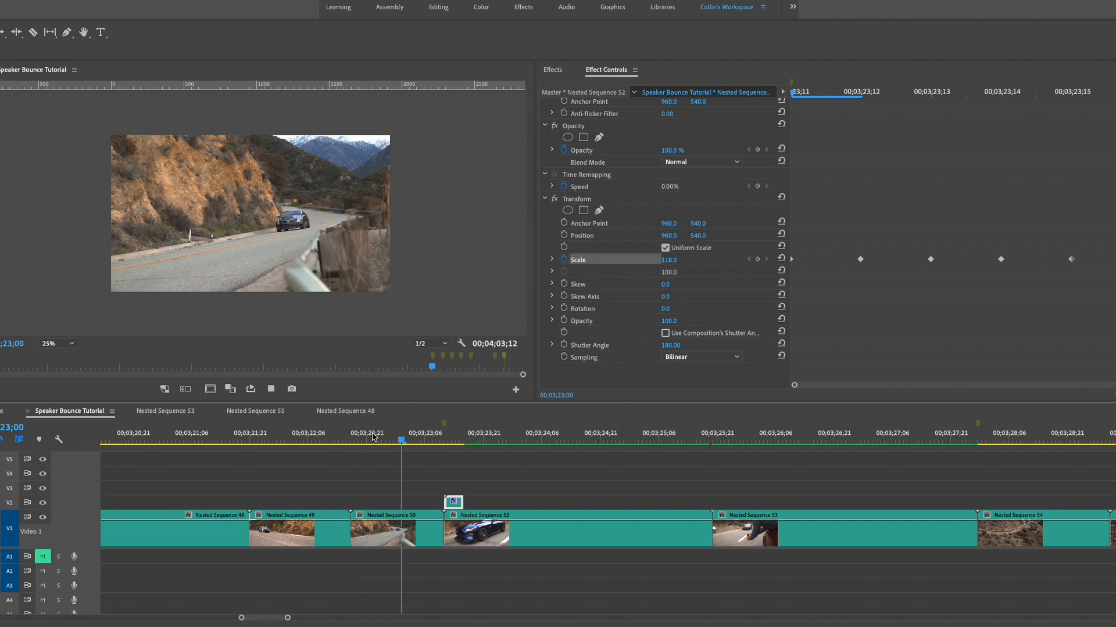
pyautogui.moveTo(387, 438)
pyautogui.mouseDown()
pyautogui.moveTo(483, 437)
pyautogui.moveTo(383, 441)
pyautogui.mouseUp()
pyautogui.press('space')
pyautogui.click(383, 440)
pyautogui.press('space')
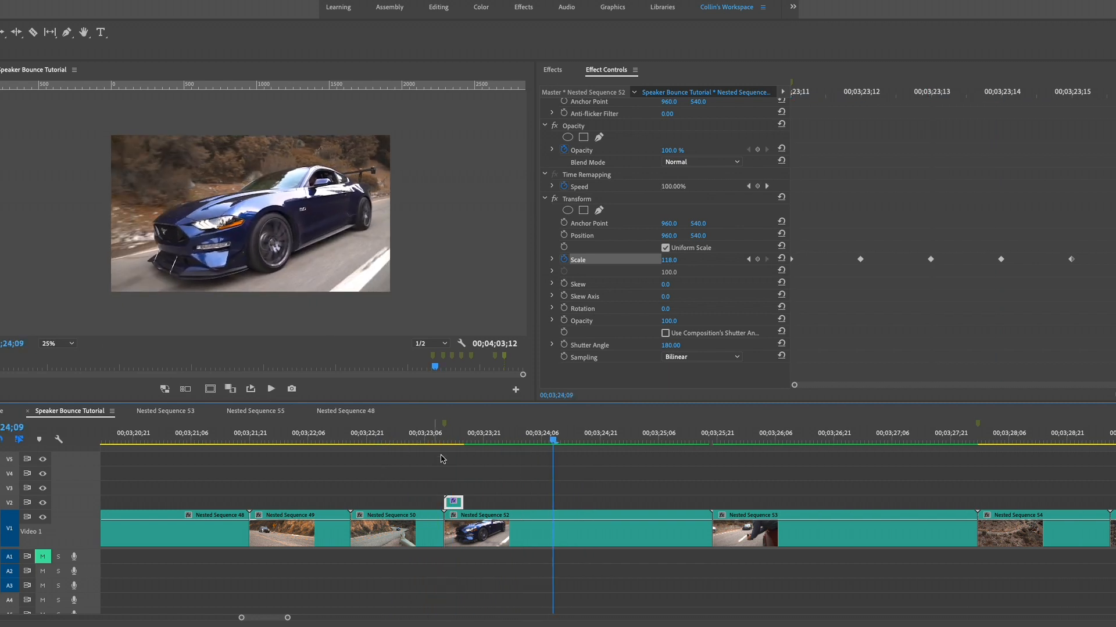
pyautogui.press('space')
# Find the gym clips further along the sequence and play through the cut from Nested Sequence 57 to 58.
pyautogui.scroll(-10, 642, 503)
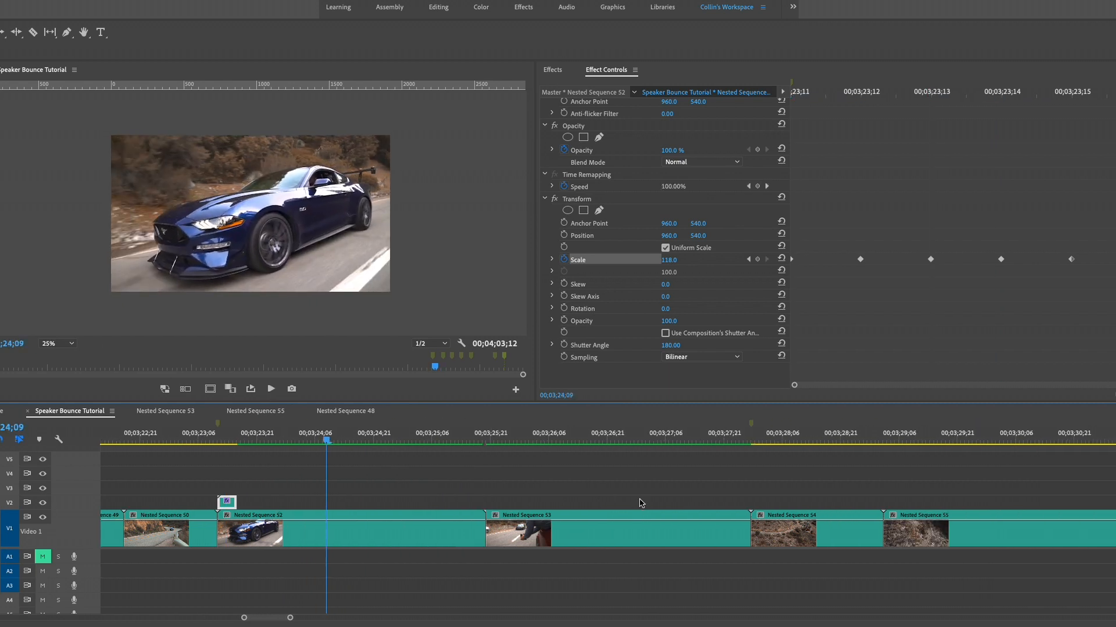
pyautogui.scroll(-15, 640, 503)
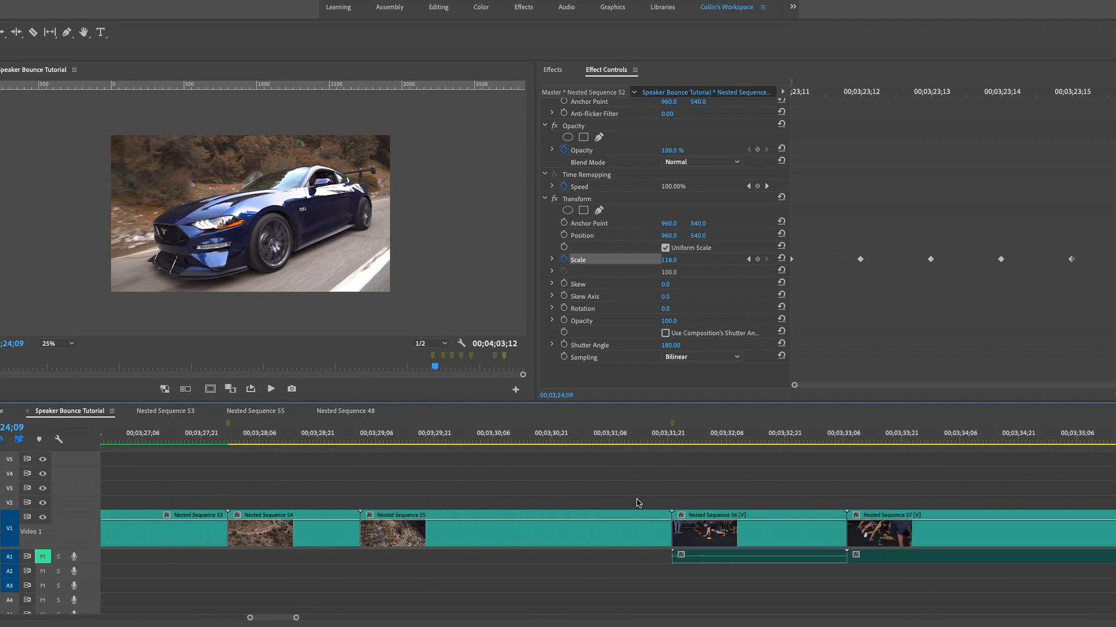
pyautogui.scroll(6, 511, 500)
pyautogui.click(312, 439)
pyautogui.press('space')
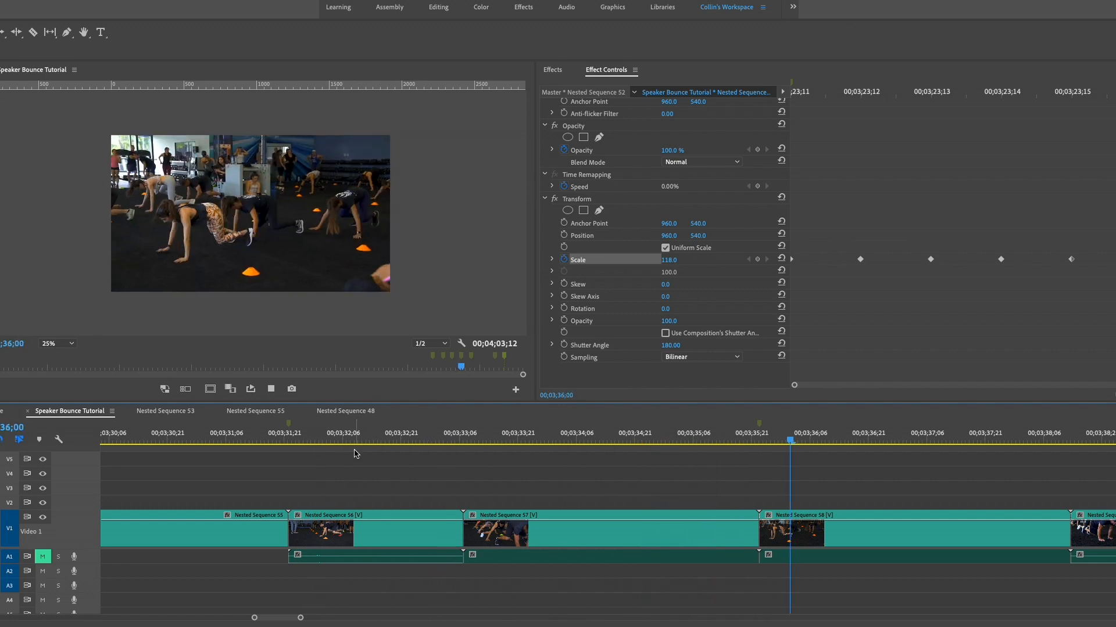
pyautogui.press('space')
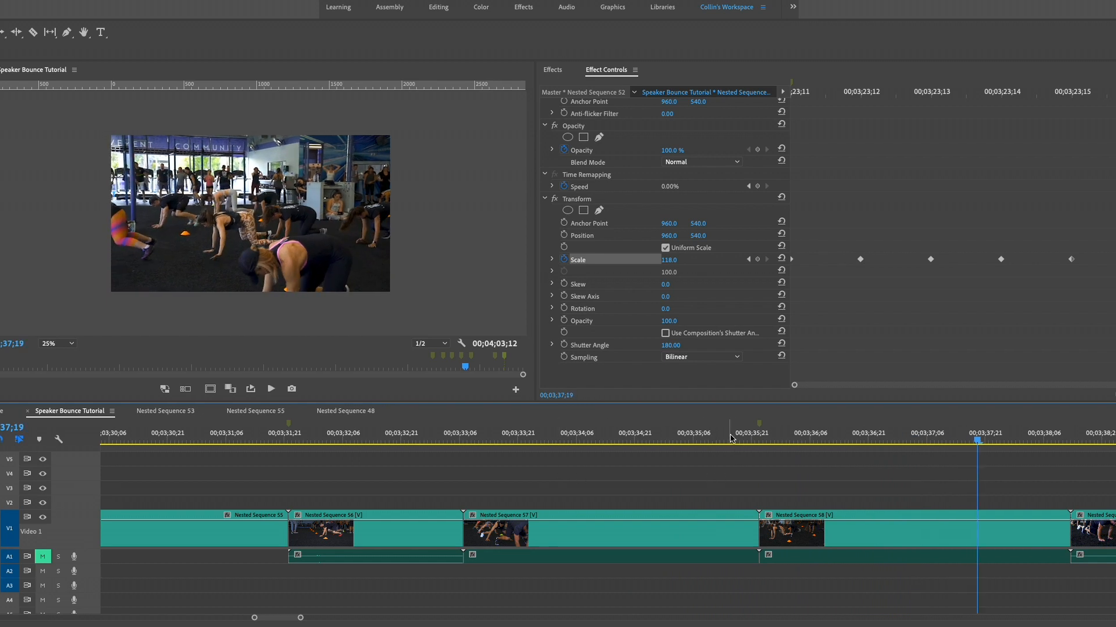
pyautogui.click(575, 445)
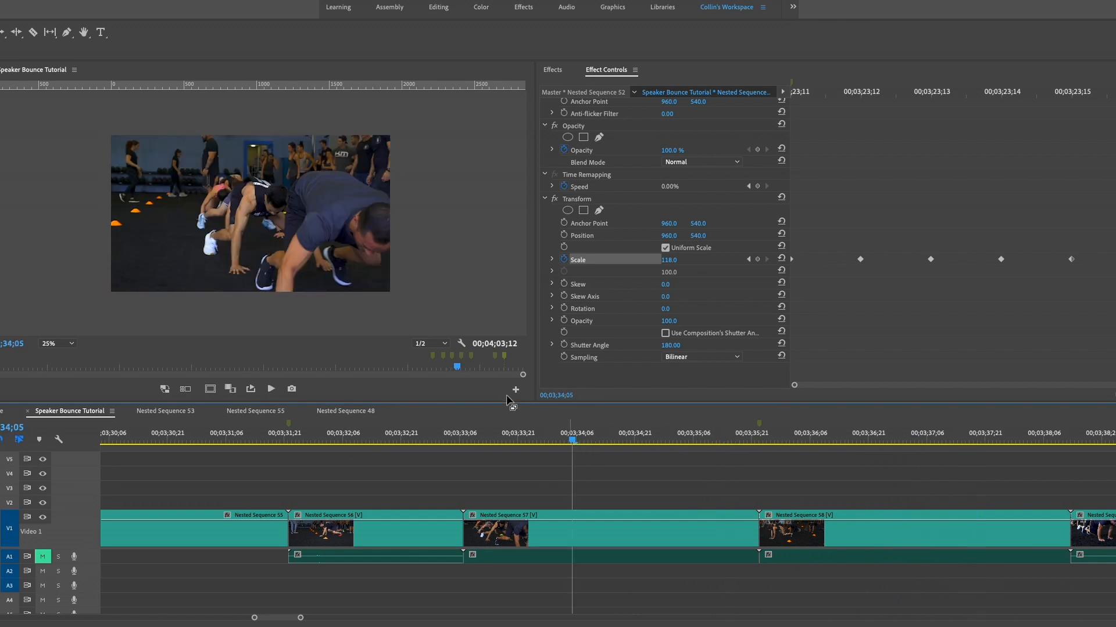
pyautogui.press('space')
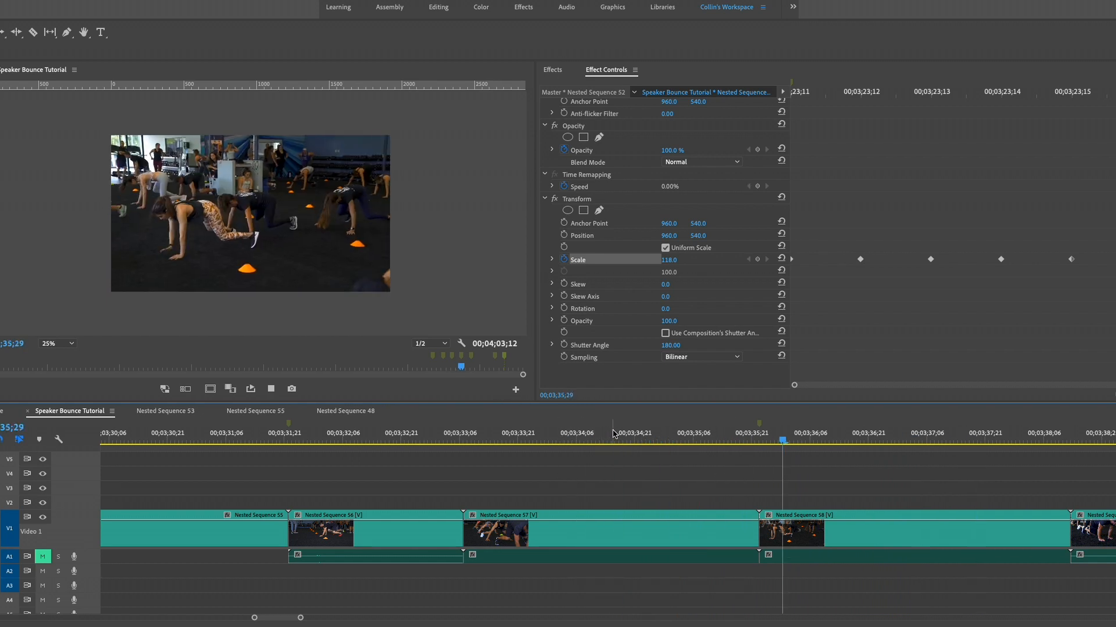
pyautogui.press('space')
pyautogui.hscroll(3, 664, 442)
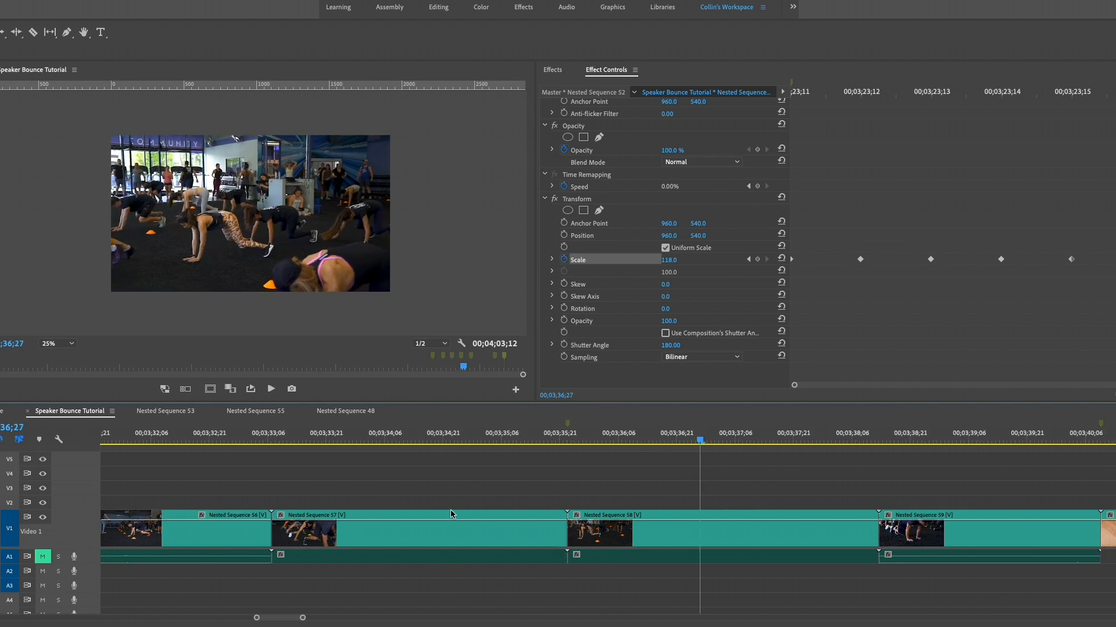
# Duplicate Nested Sequence 57 onto track V2 and trim the copy's start to leave only its last five frames or so.
pyautogui.click(485, 536)
pyautogui.moveTo(486, 531); pyautogui.dragTo(493, 496)
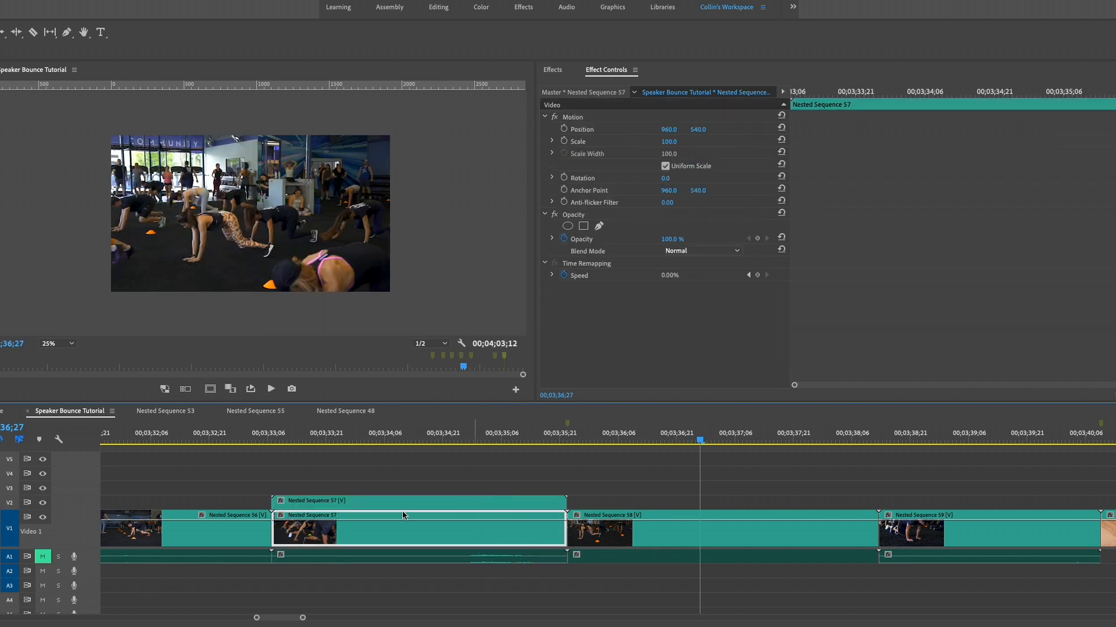
pyautogui.moveTo(276, 503); pyautogui.dragTo(549, 499)
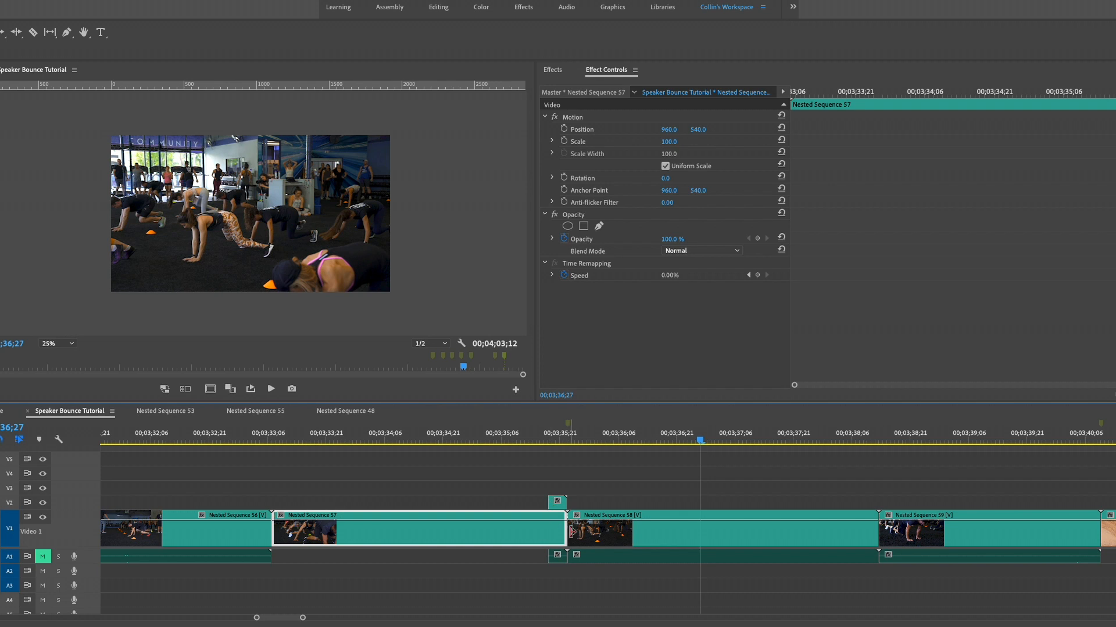
# Apply the Distort Transform effect to the short Nested Sequence 57 copy on V2.
pyautogui.click(560, 502)
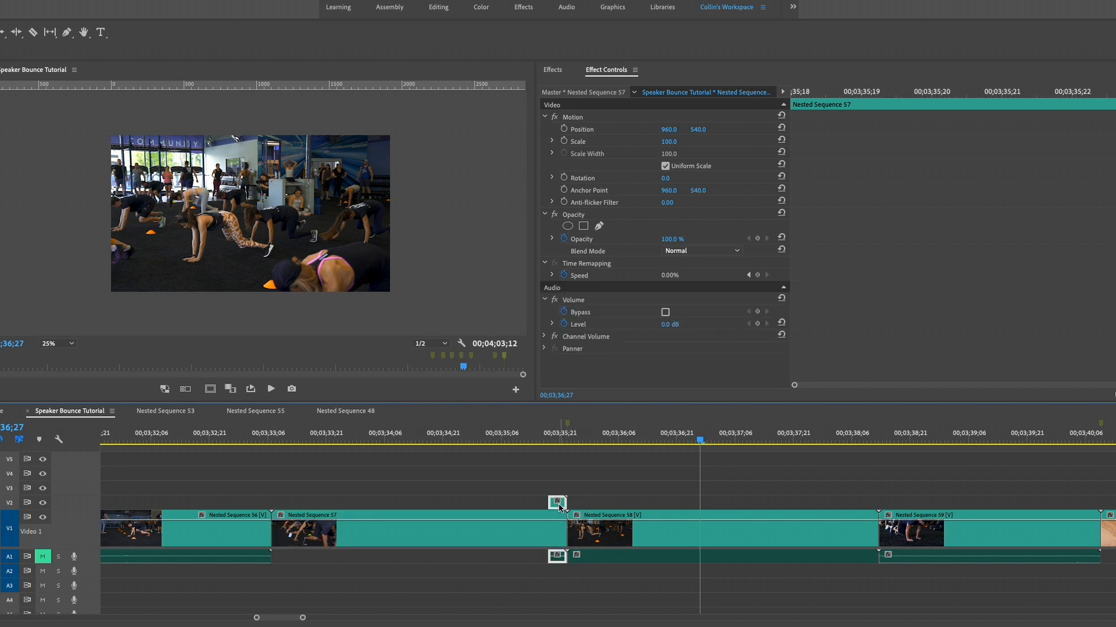
pyautogui.click(553, 71)
pyautogui.click(595, 86)
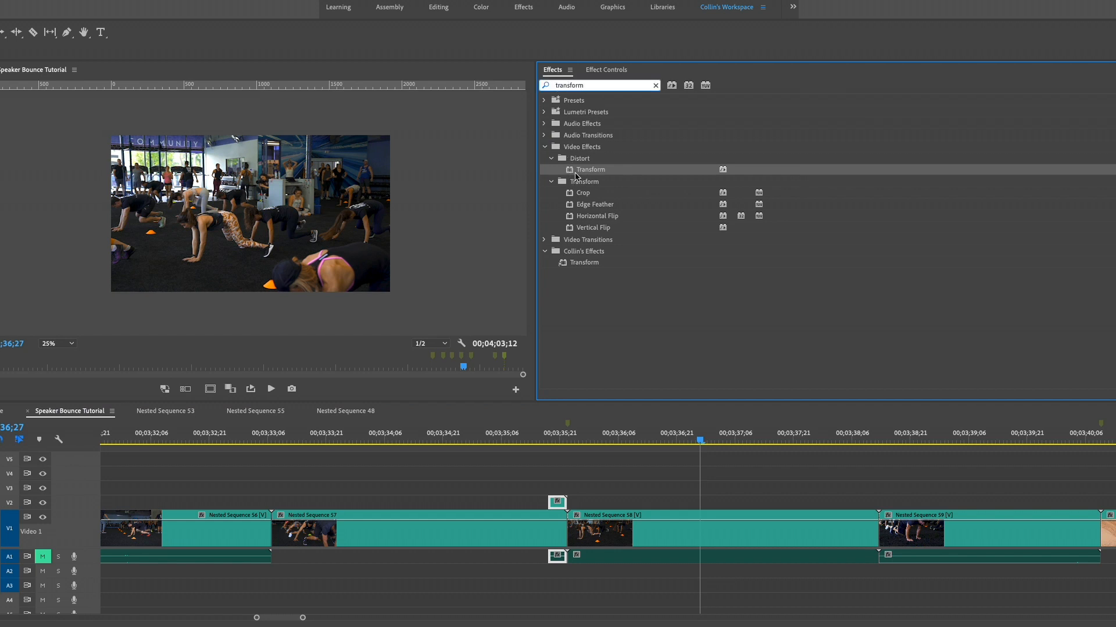
pyautogui.moveTo(573, 174); pyautogui.dragTo(573, 185)
pyautogui.moveTo(566, 486); pyautogui.dragTo(561, 503)
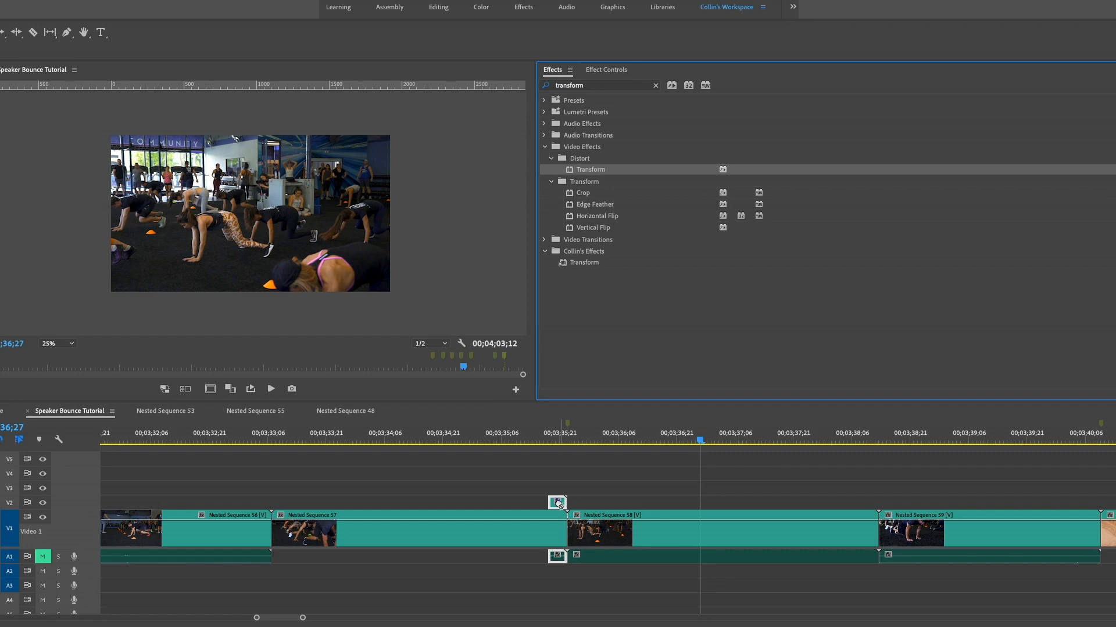
# Add Transform Scale keyframes on the short copy at every frame from 00;03;35;18 to 00;03;35;22.
pyautogui.click(548, 439)
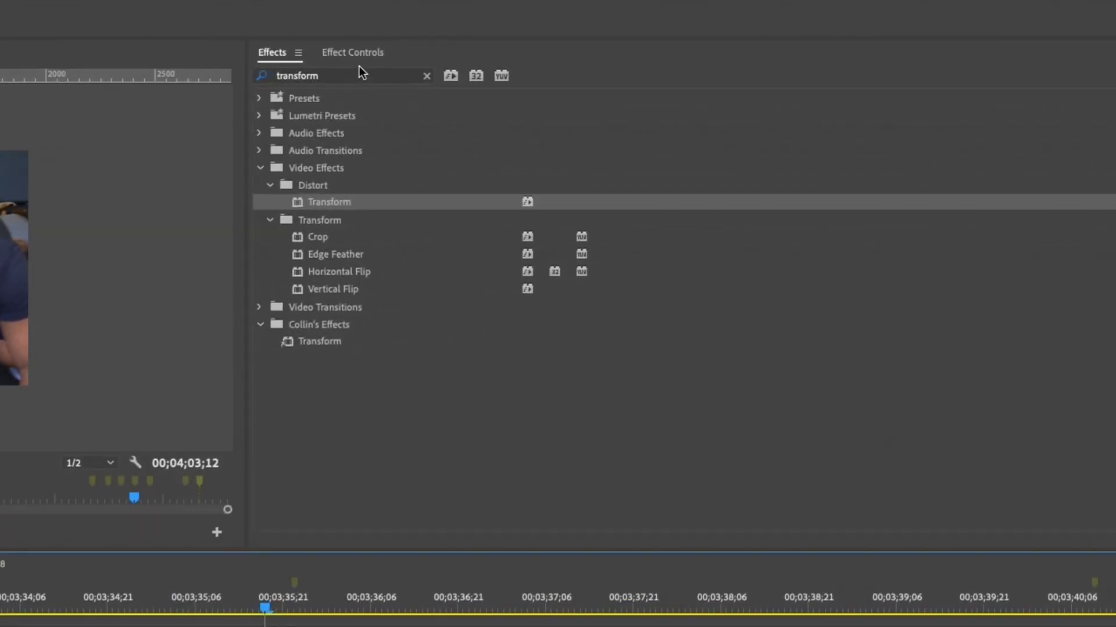
pyautogui.click(569, 67)
pyautogui.scroll(-5, 341, 380)
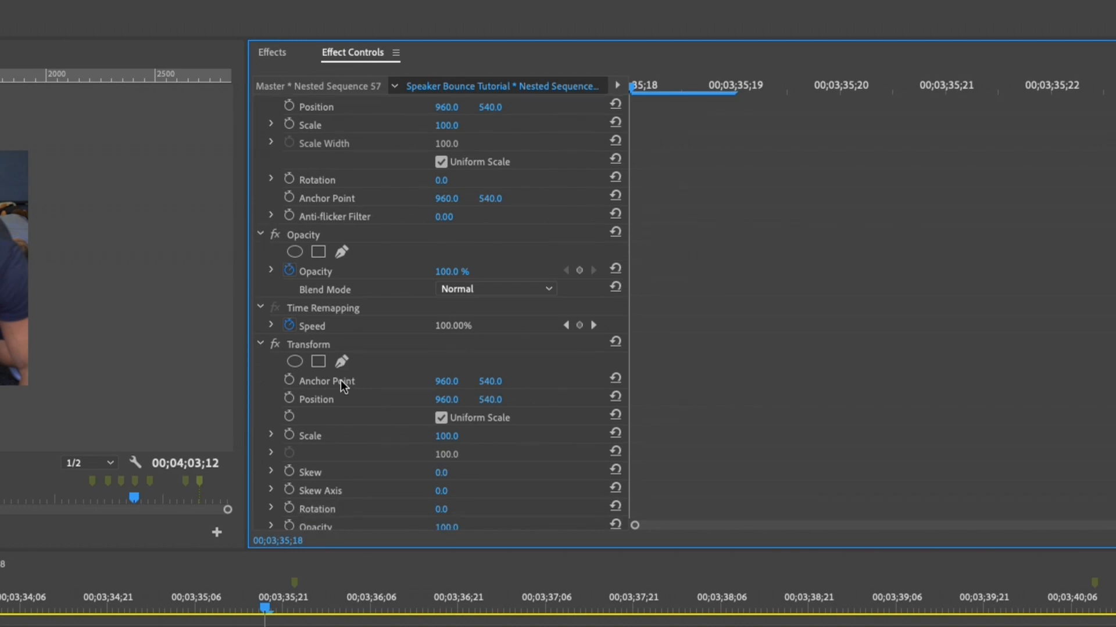
pyautogui.scroll(1, 381, 455)
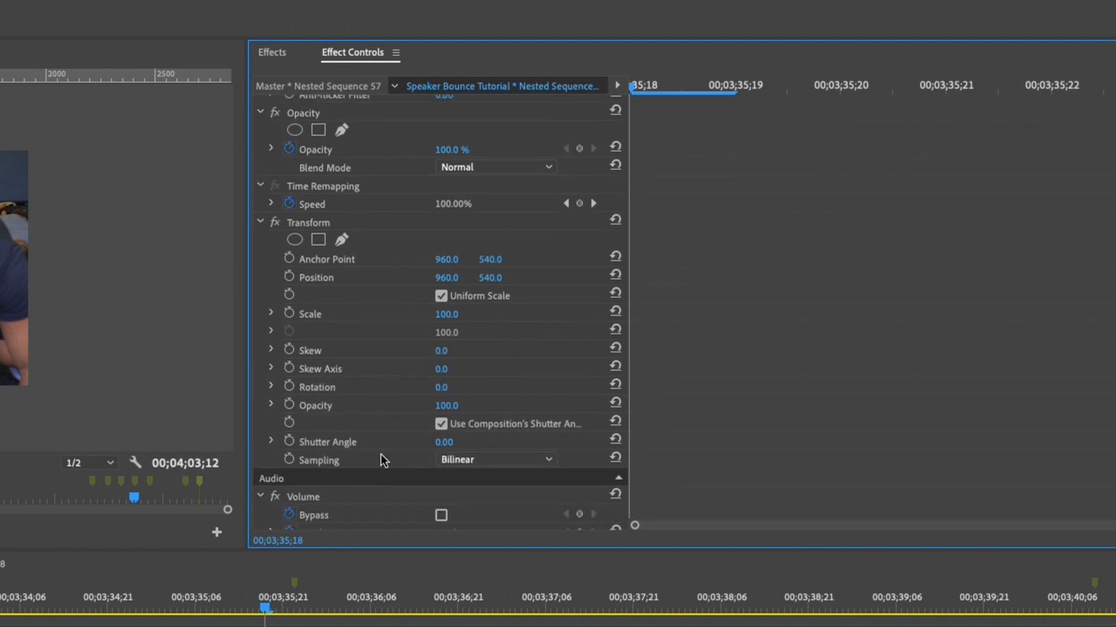
pyautogui.click(290, 315)
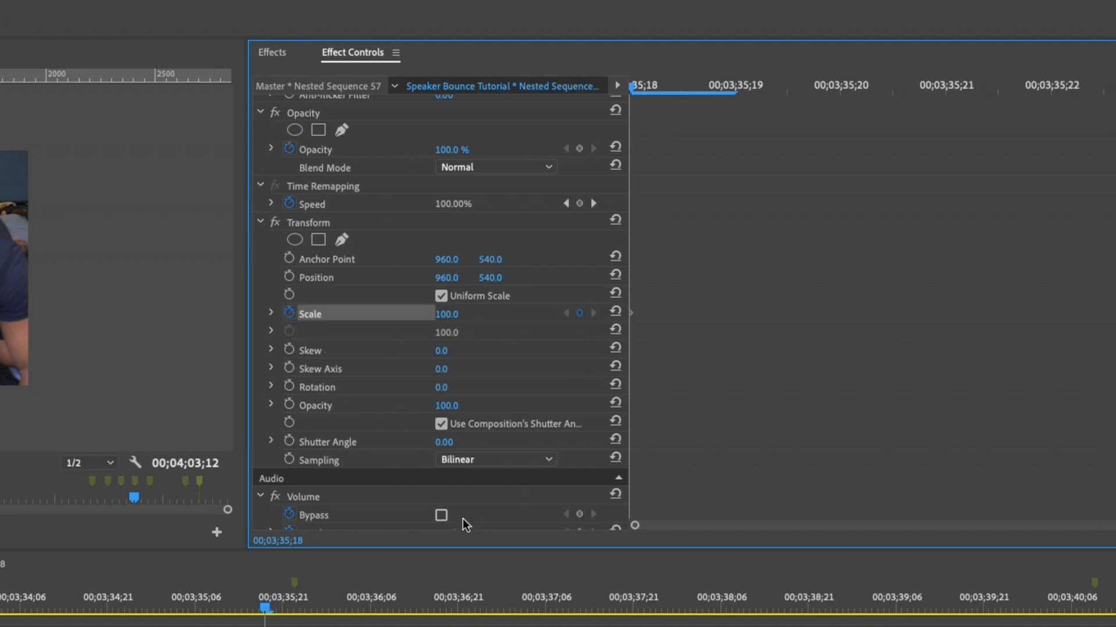
pyautogui.press('Right')
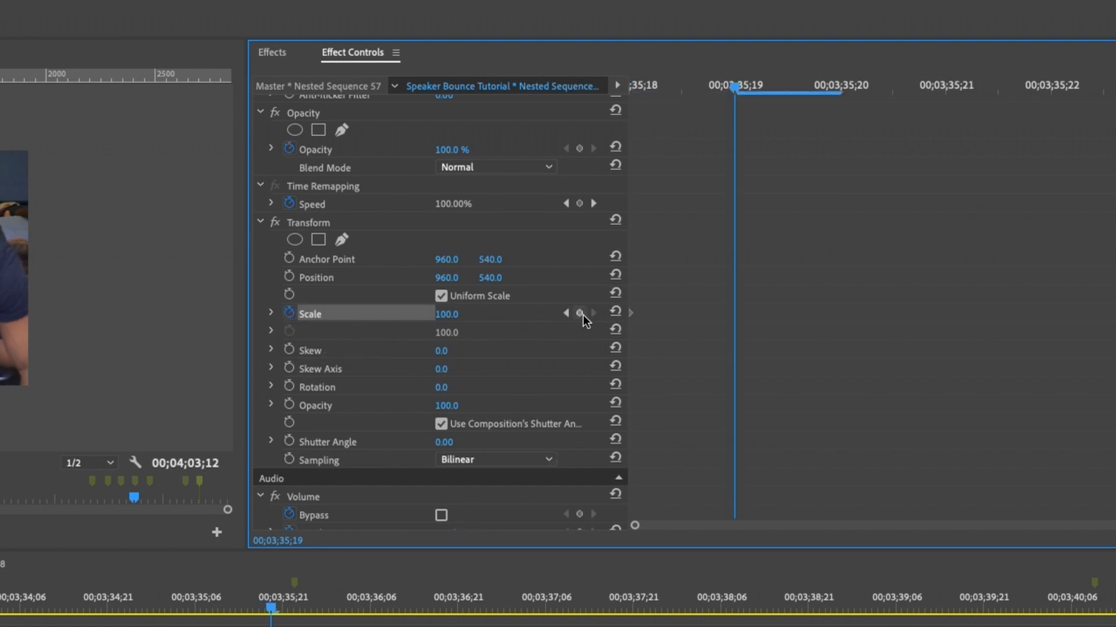
pyautogui.click(579, 313)
pyautogui.press('Right')
pyautogui.press('Right')
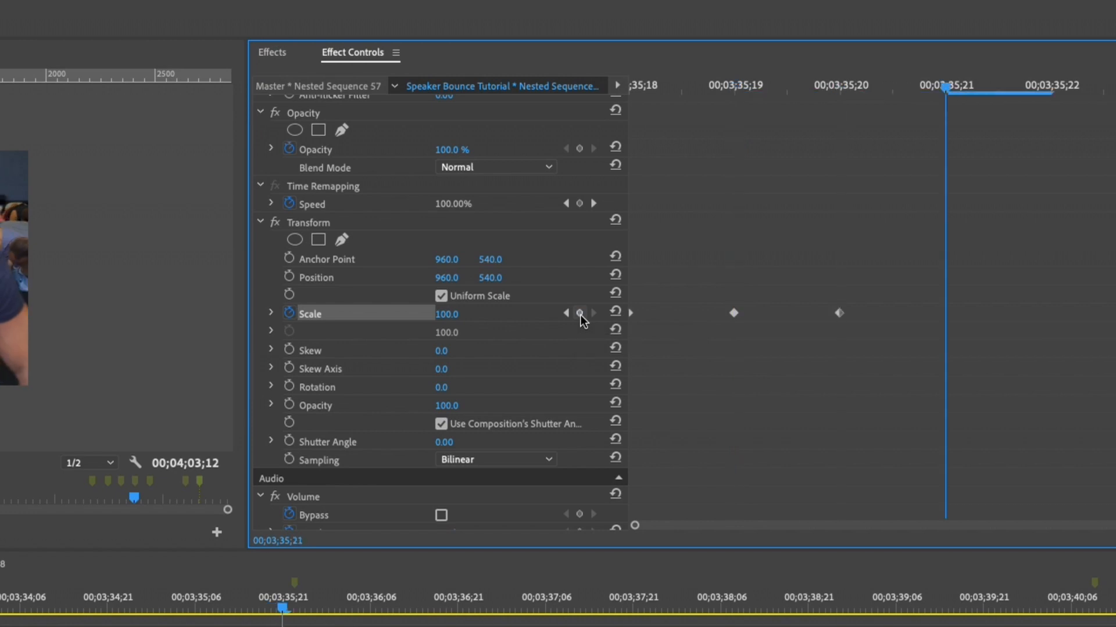
pyautogui.press('Right')
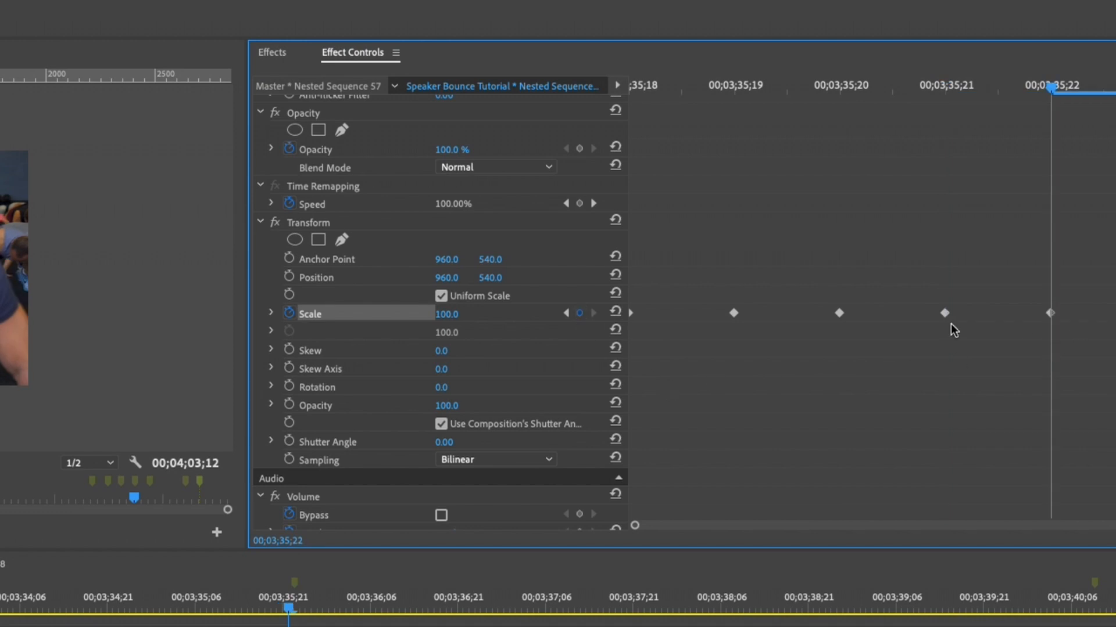
# Set the first Transform Scale keyframe, at 00;03;35;18, to 120.
pyautogui.click(647, 88)
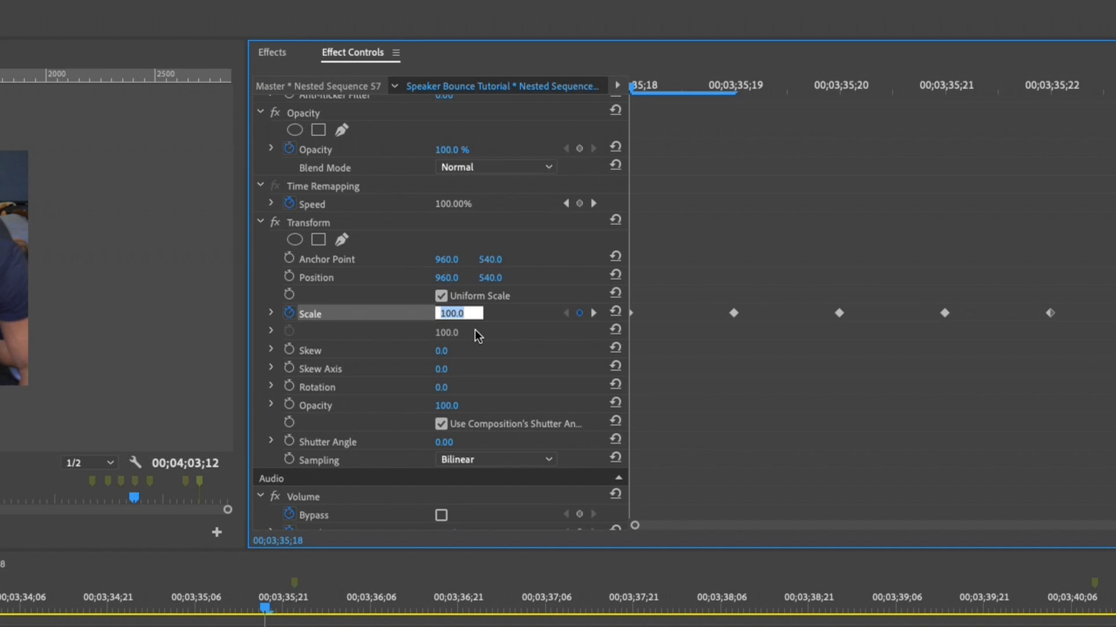
pyautogui.write('120')
pyautogui.press('Return')
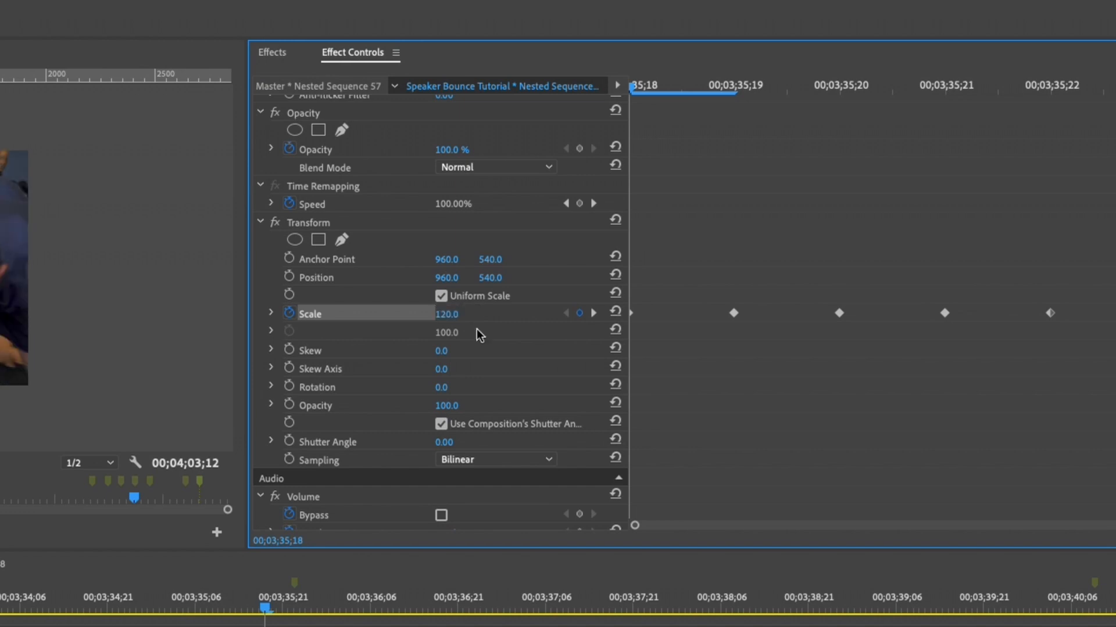
# Set the Transform Scale keyframe at 00;03;35;20 to 115 on the short Nested Sequence 57 copy.
pyautogui.click(594, 312)
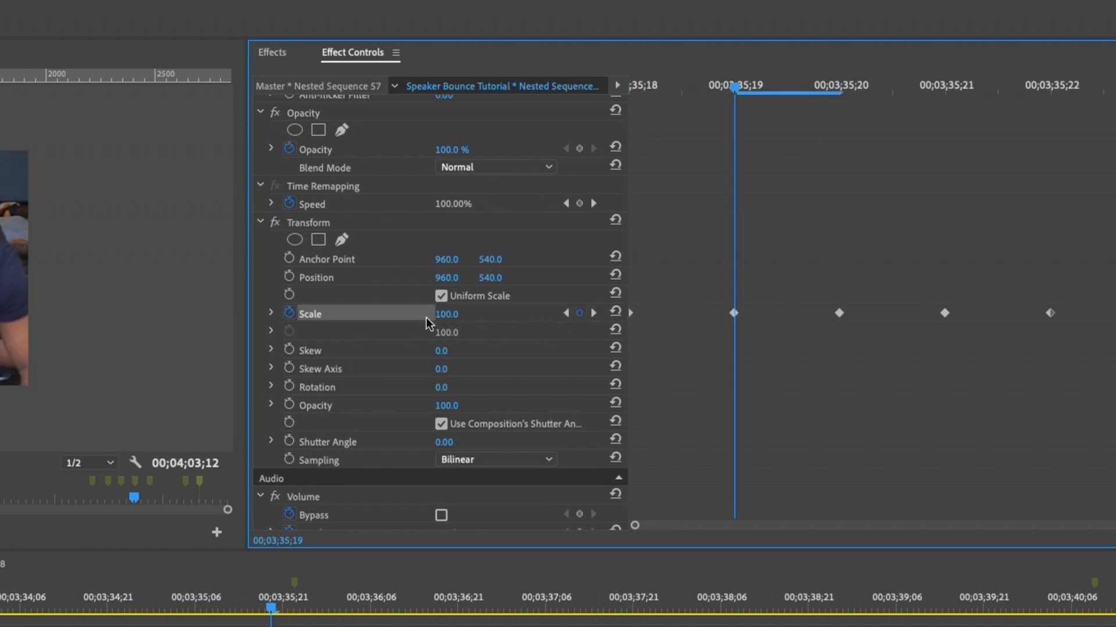
pyautogui.click(594, 313)
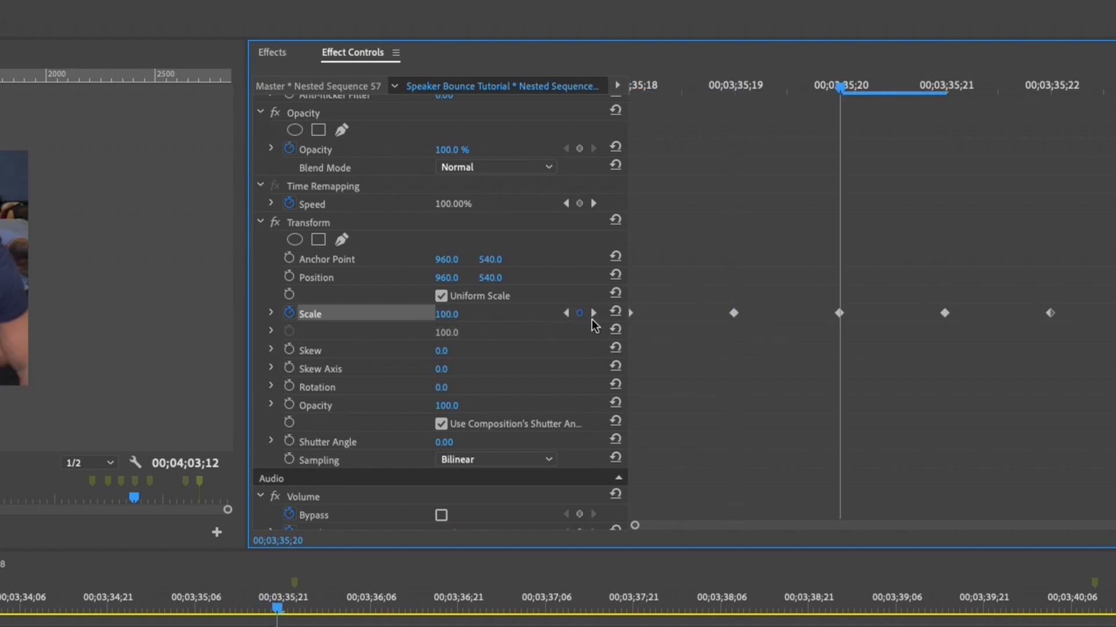
pyautogui.click(453, 314)
pyautogui.write('115')
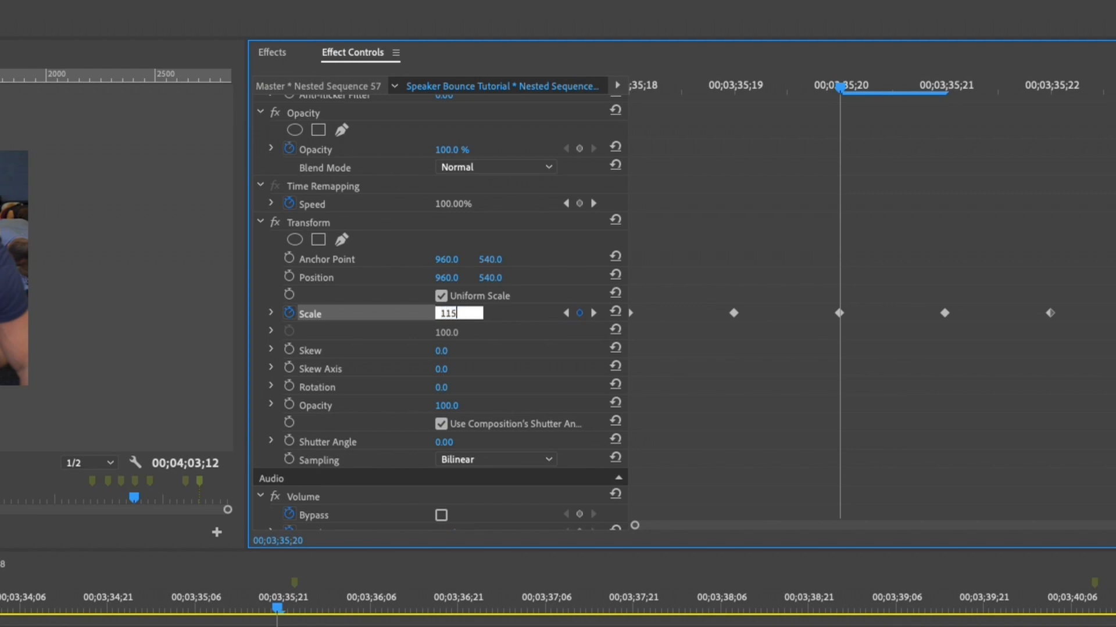
pyautogui.press('Return')
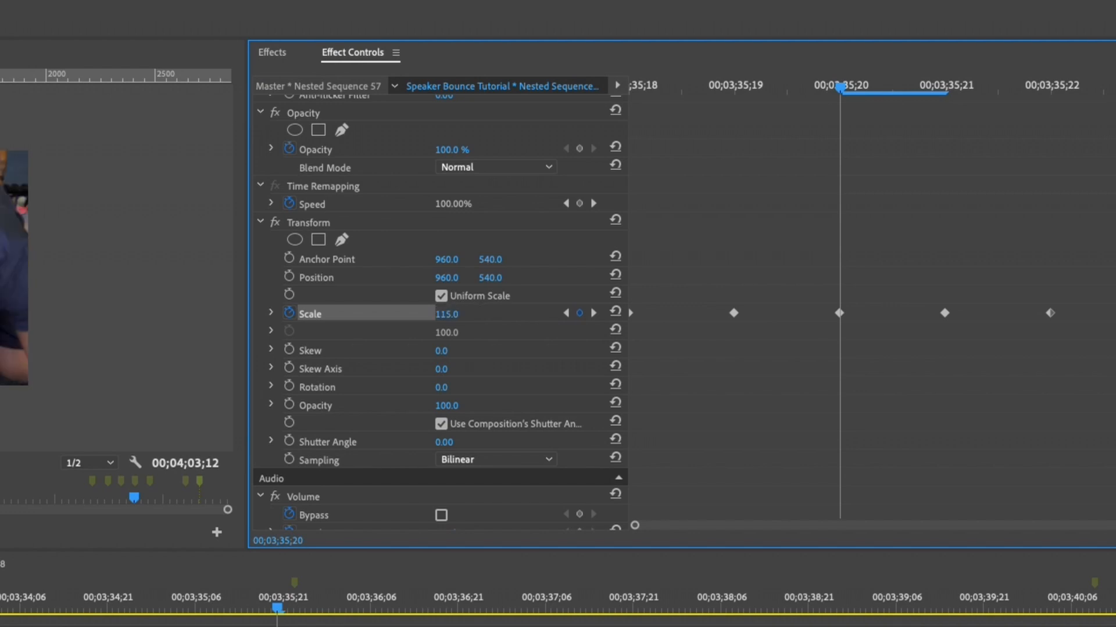
# Set the Transform Scale keyframe at 00;03;35;21 to 105 and the last one, at 00;03;35;22, to 120.
pyautogui.click(593, 314)
pyautogui.click(453, 313)
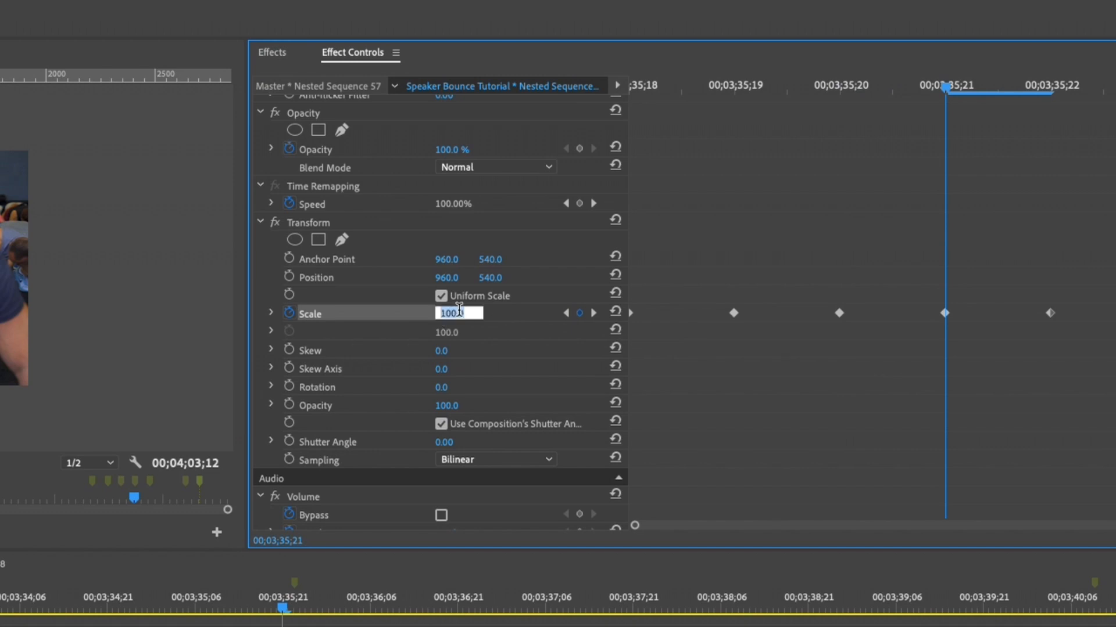
pyautogui.write('105')
pyautogui.press('Return')
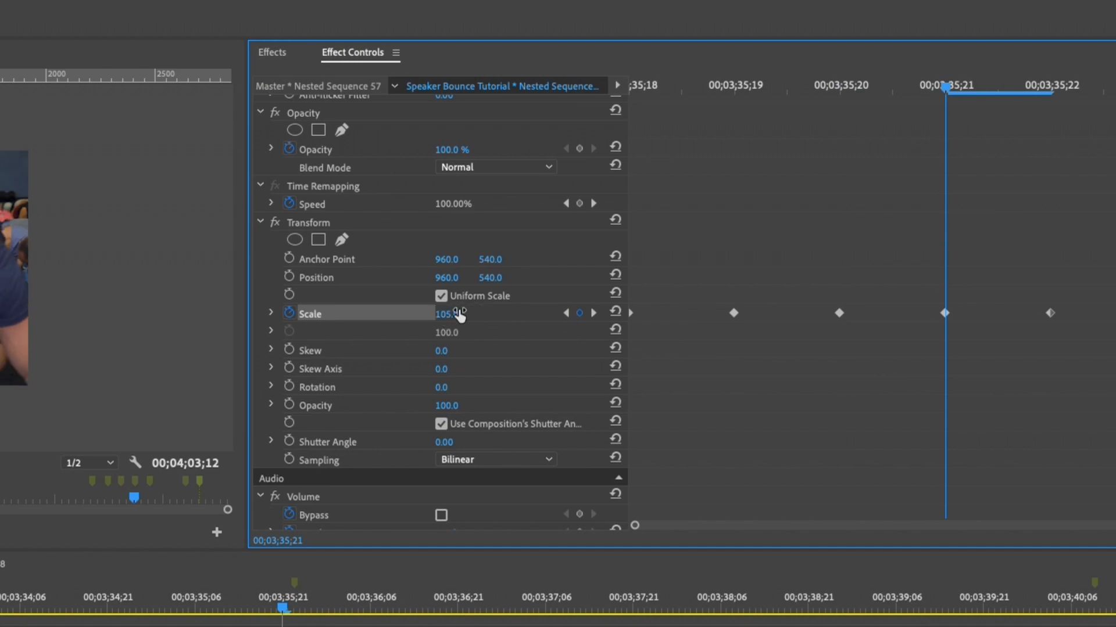
pyautogui.click(594, 313)
pyautogui.click(455, 311)
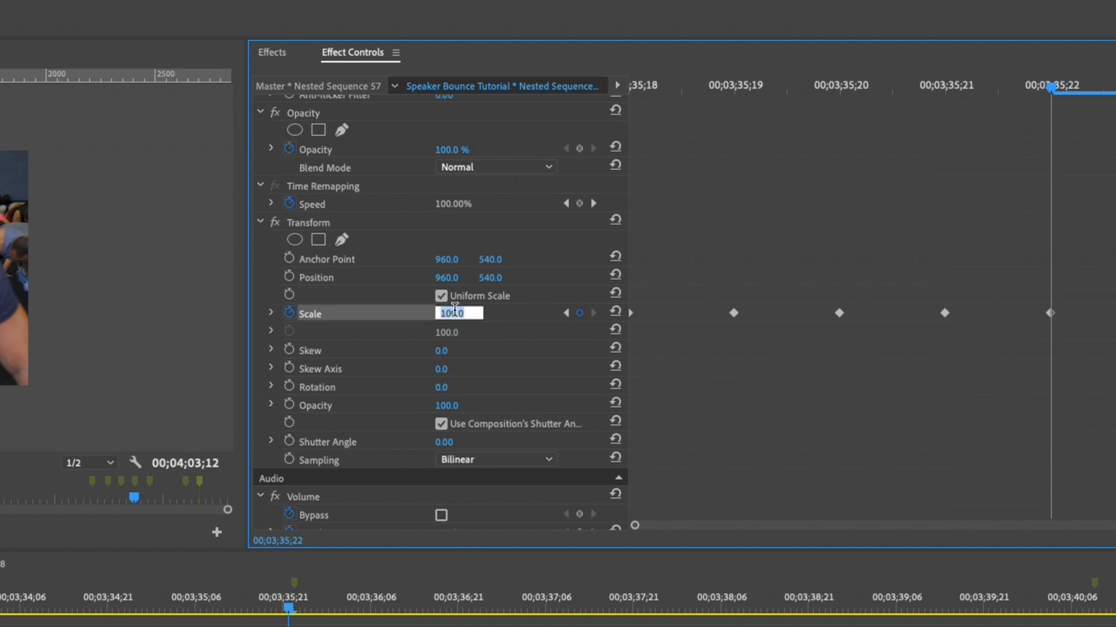
pyautogui.write('120')
pyautogui.press('Return')
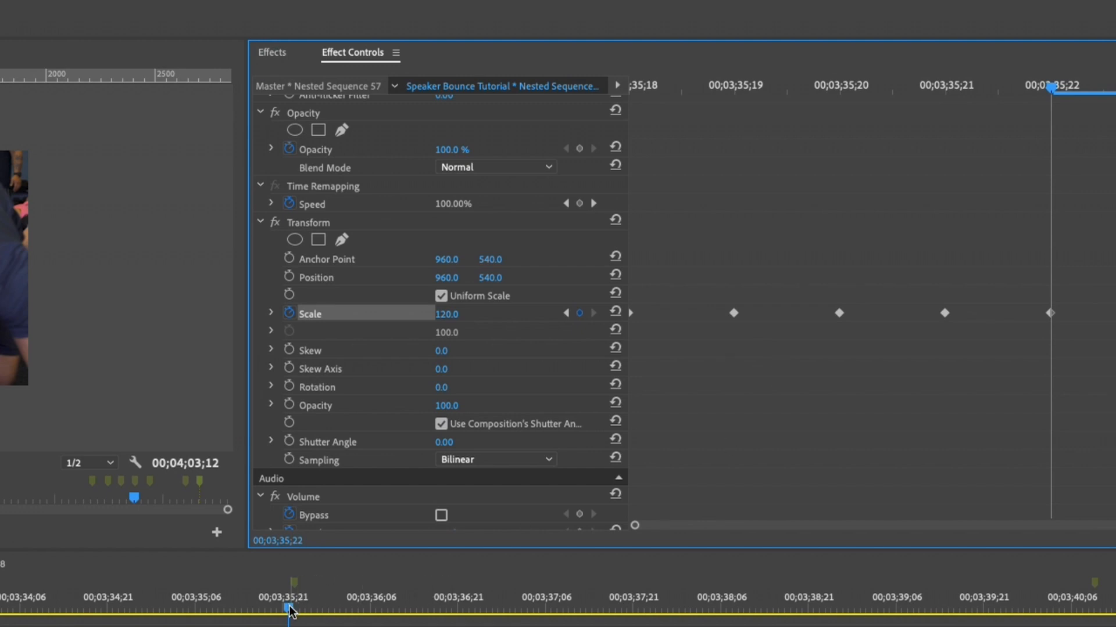
# Turn off Use Composition's Shutter Angle in the copy's Transform effect and set its Shutter Angle to 180.
pyautogui.moveTo(288, 610)
pyautogui.mouseDown()
pyautogui.moveTo(325, 610)
pyautogui.moveTo(261, 609)
pyautogui.moveTo(277, 605)
pyautogui.mouseUp()
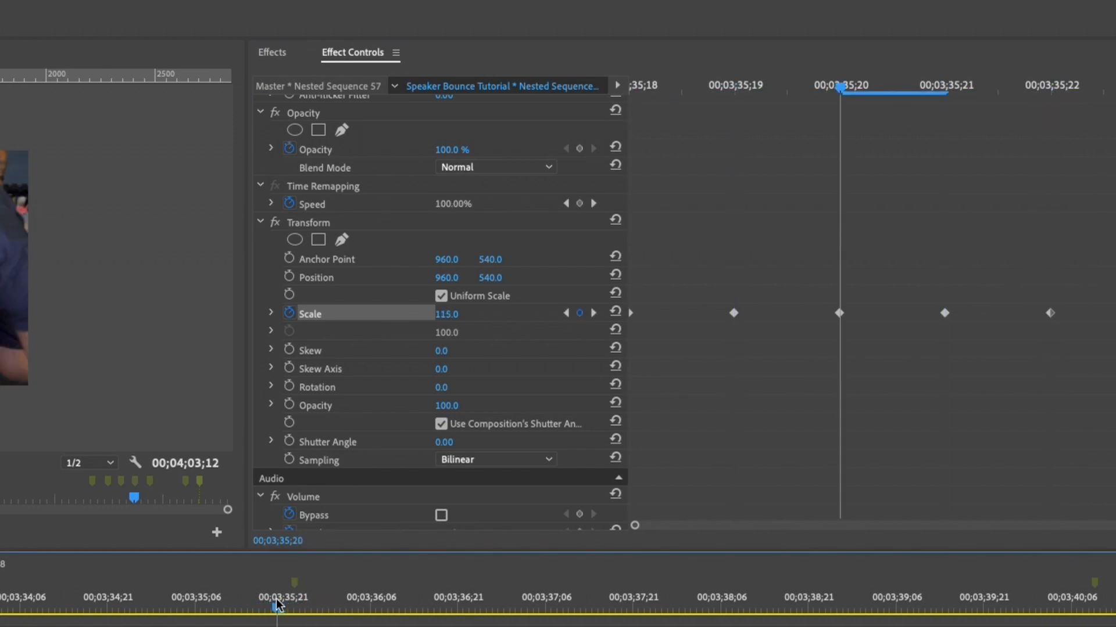
pyautogui.moveTo(276, 606); pyautogui.dragTo(271, 608)
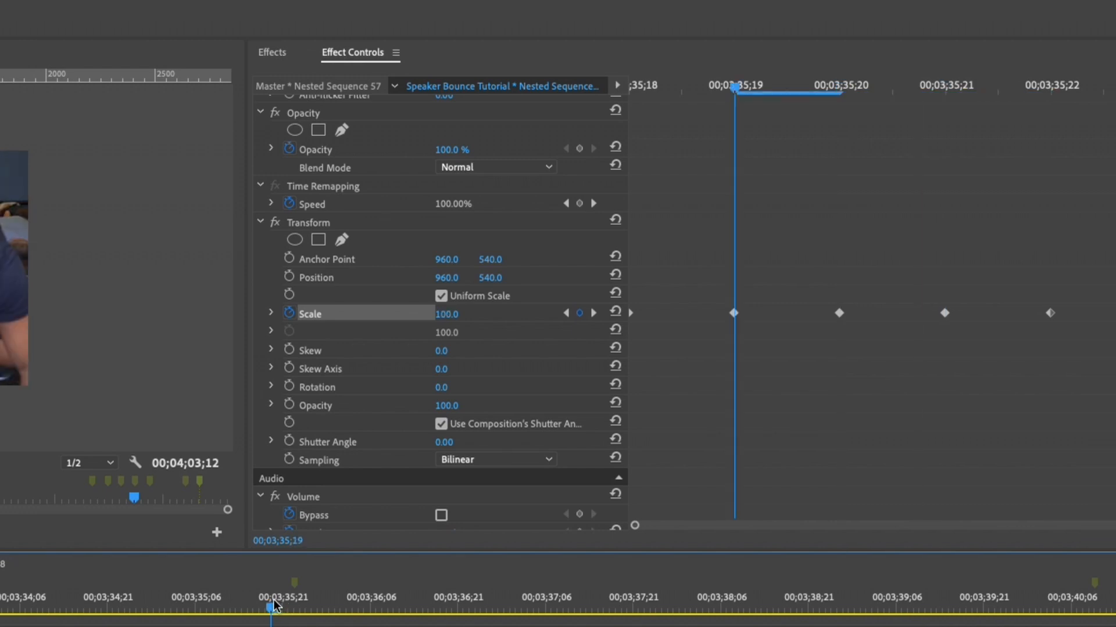
pyautogui.click(675, 91)
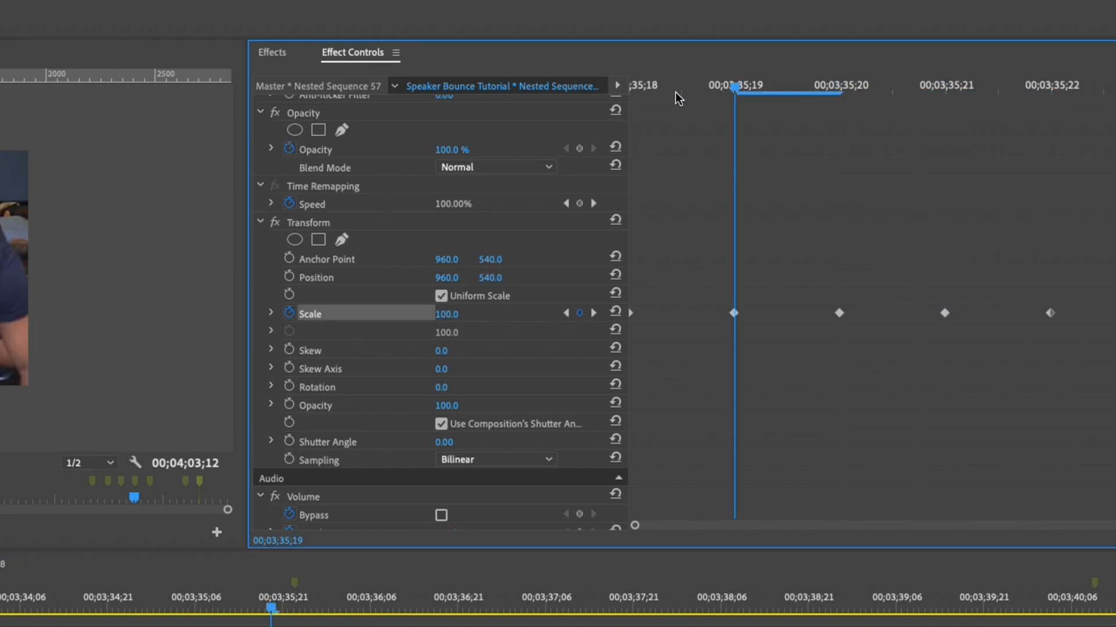
pyautogui.scroll(-2, 495, 339)
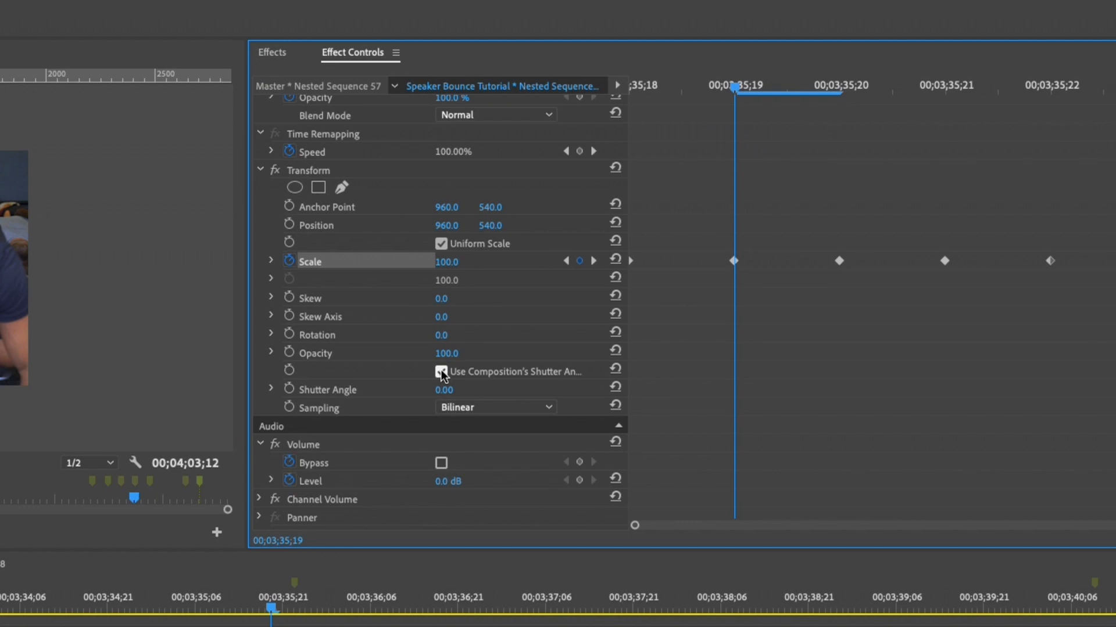
pyautogui.click(441, 371)
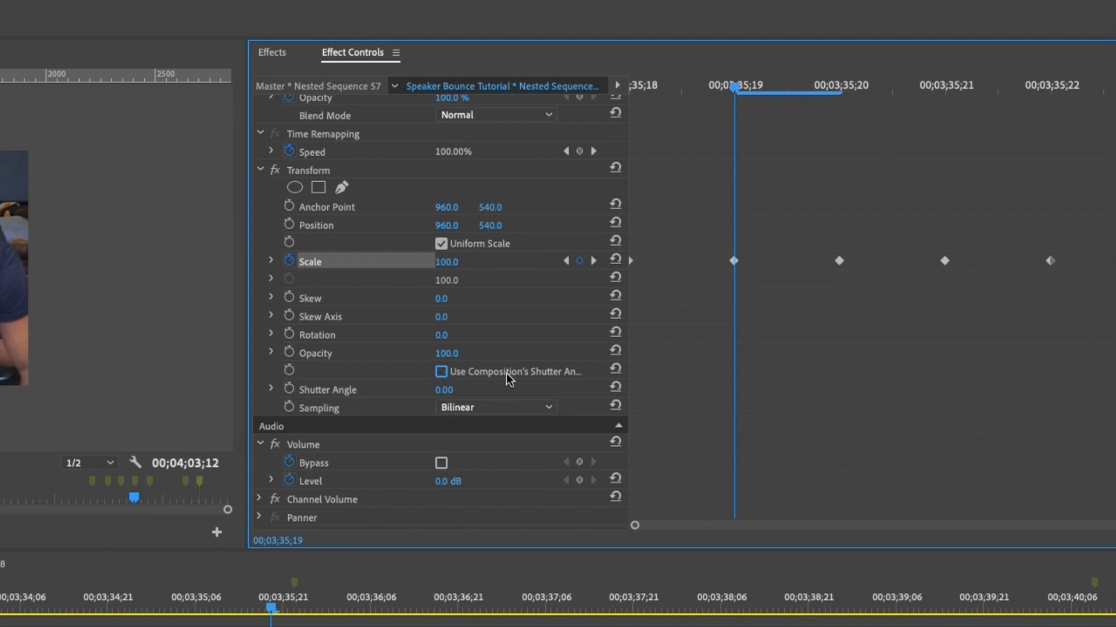
pyautogui.click(445, 389)
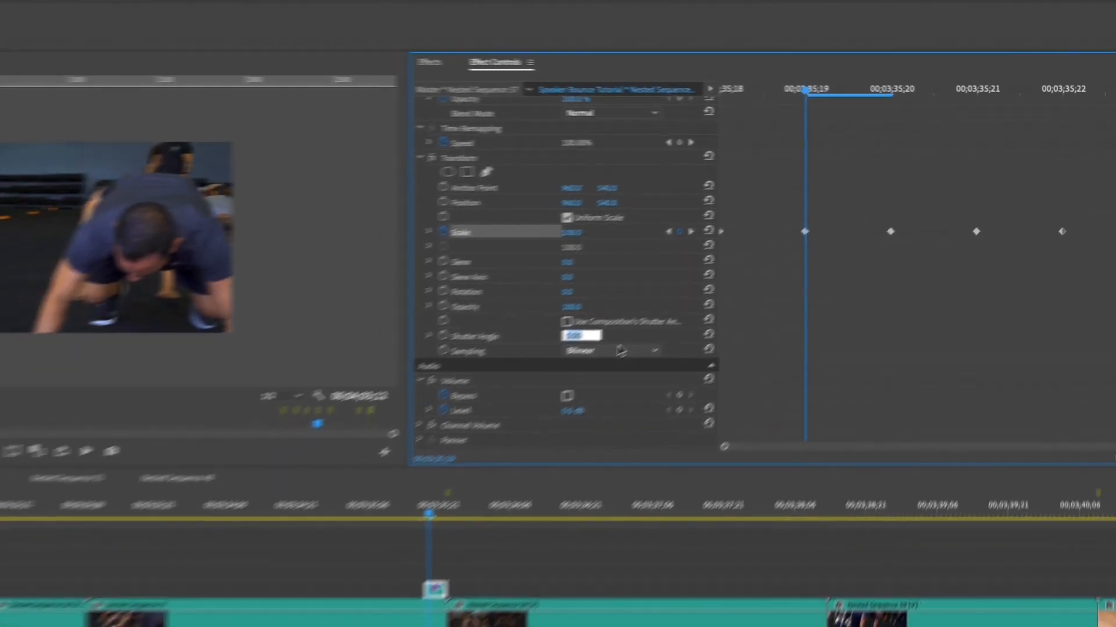
pyautogui.write('180')
pyautogui.press('Return')
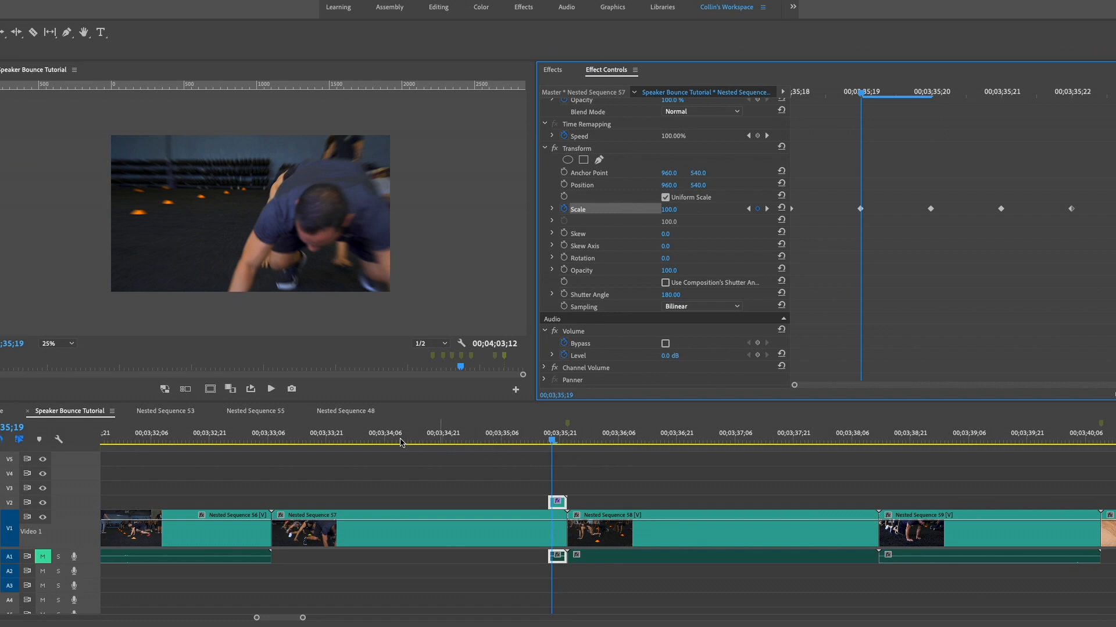
# Play back the end of Nested Sequence 57 several times to examine the bounce into Nested Sequence 58.
pyautogui.click(308, 442)
pyautogui.press('space')
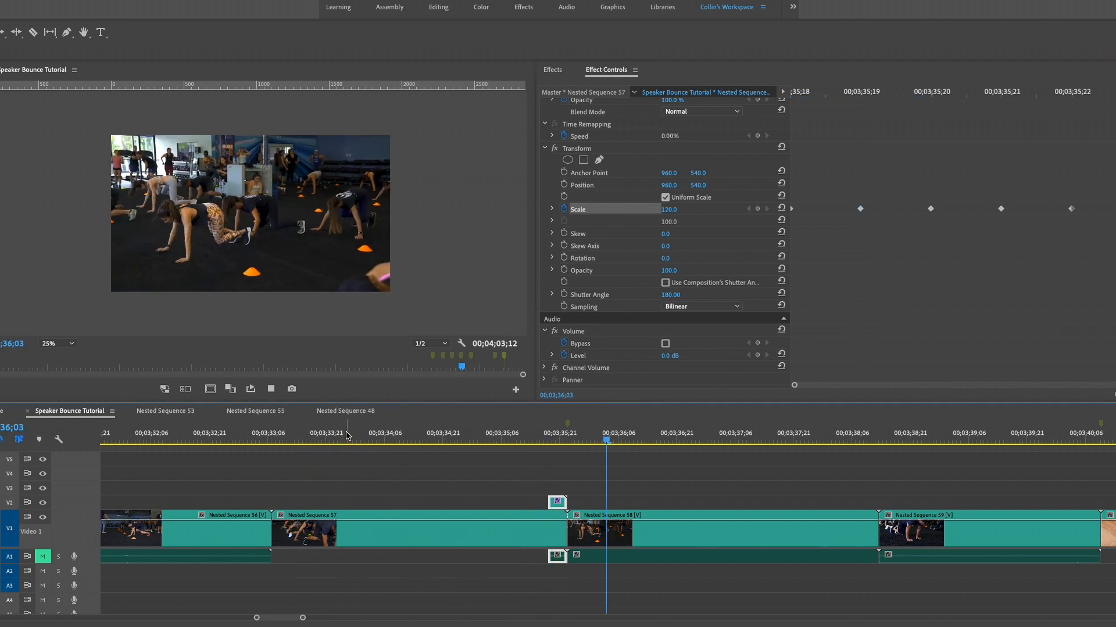
pyautogui.click(372, 441)
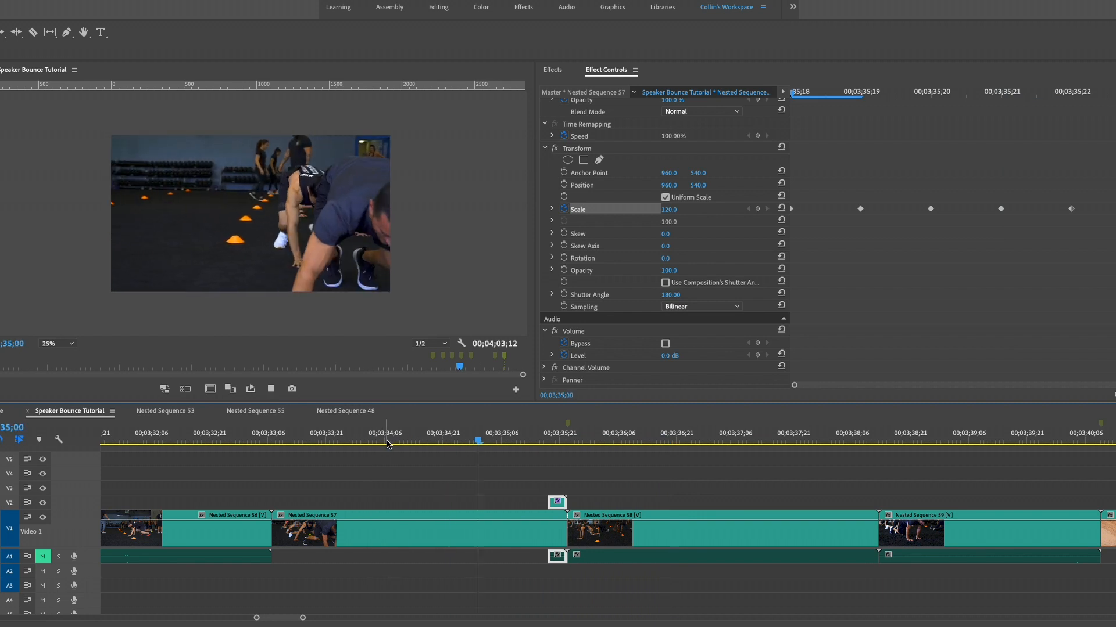
pyautogui.press('space')
pyautogui.click(520, 437)
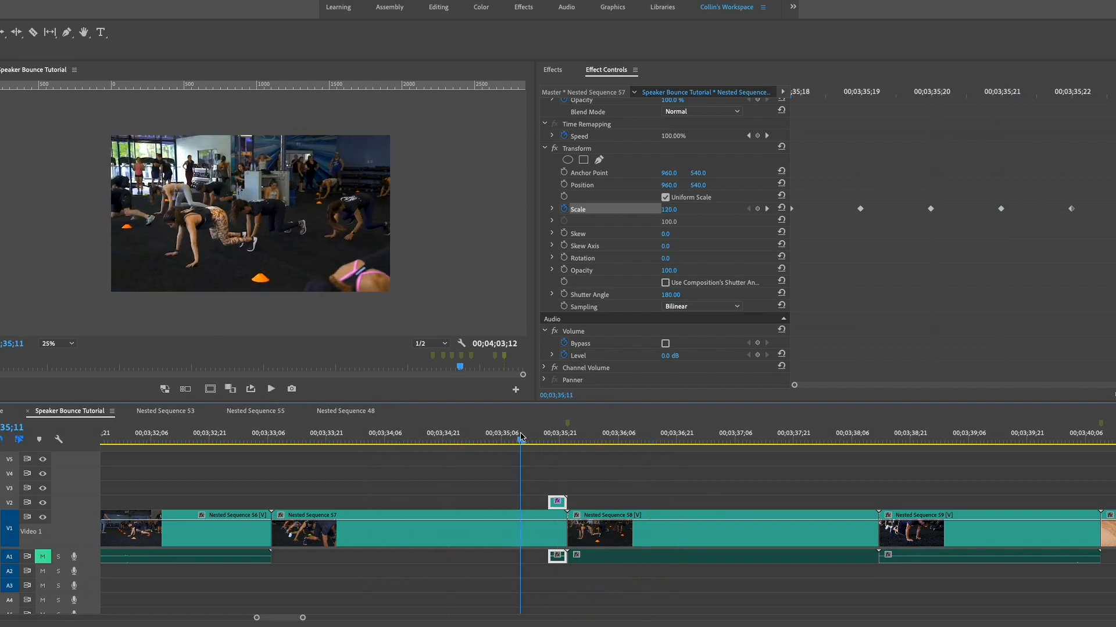
pyautogui.press('space')
pyautogui.moveTo(521, 438); pyautogui.dragTo(425, 441)
pyautogui.press('space')
pyautogui.click(427, 442)
pyautogui.press('space')
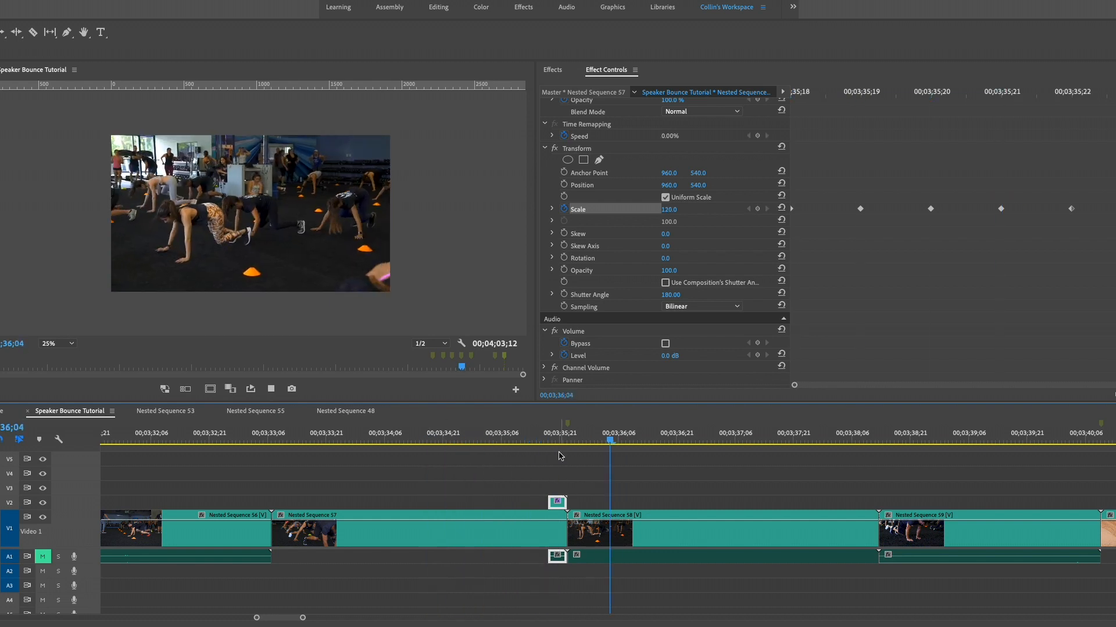
pyautogui.click(532, 442)
pyautogui.press('space')
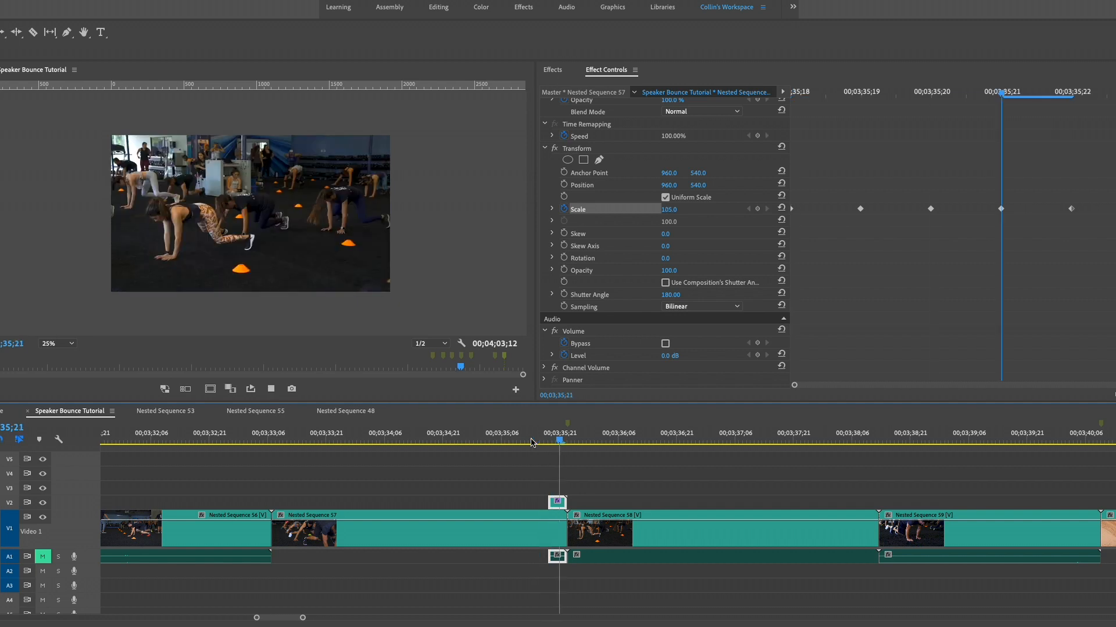
# Play the desert clips from Nested Sequence 60 onward and check the cut between Nested Sequences 62 and 63.
pyautogui.scroll(-8, 555, 463)
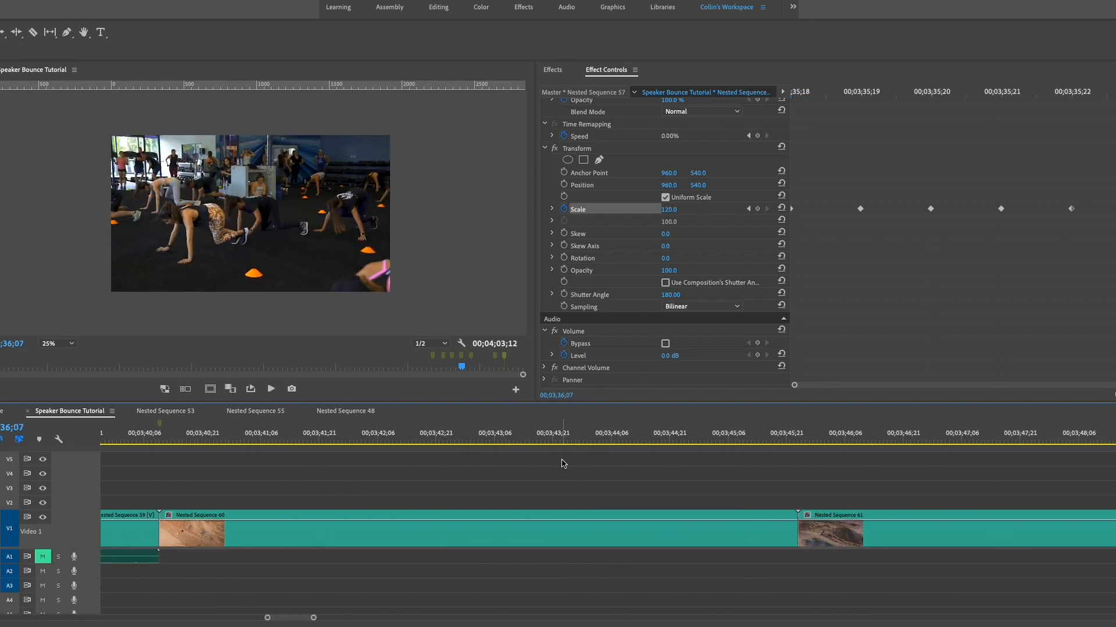
pyautogui.click(226, 440)
pyautogui.press('space')
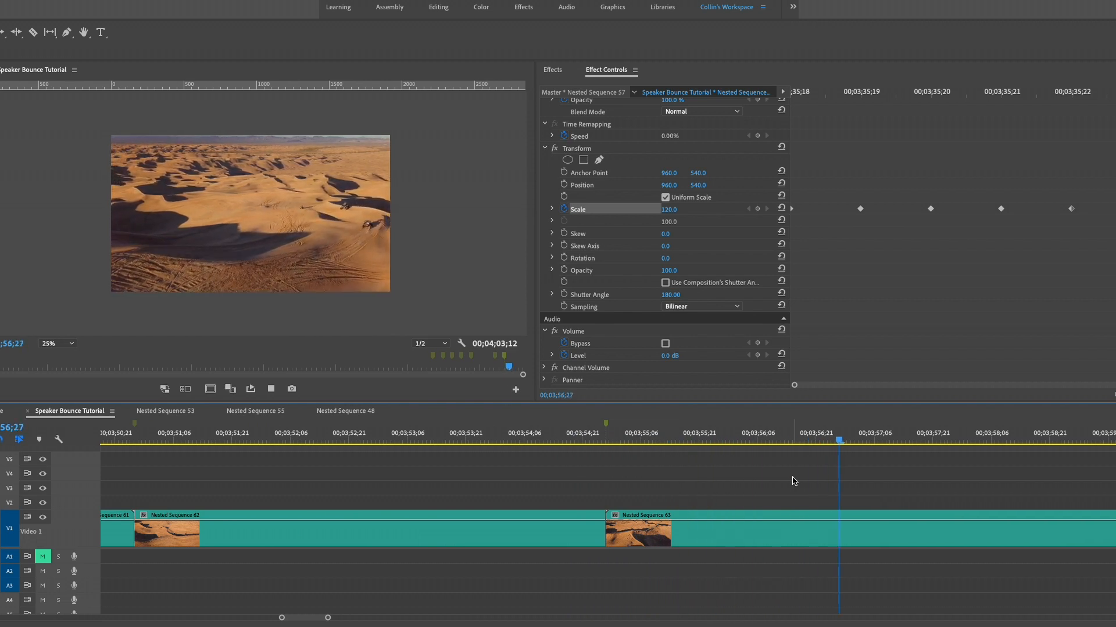
pyautogui.press('space')
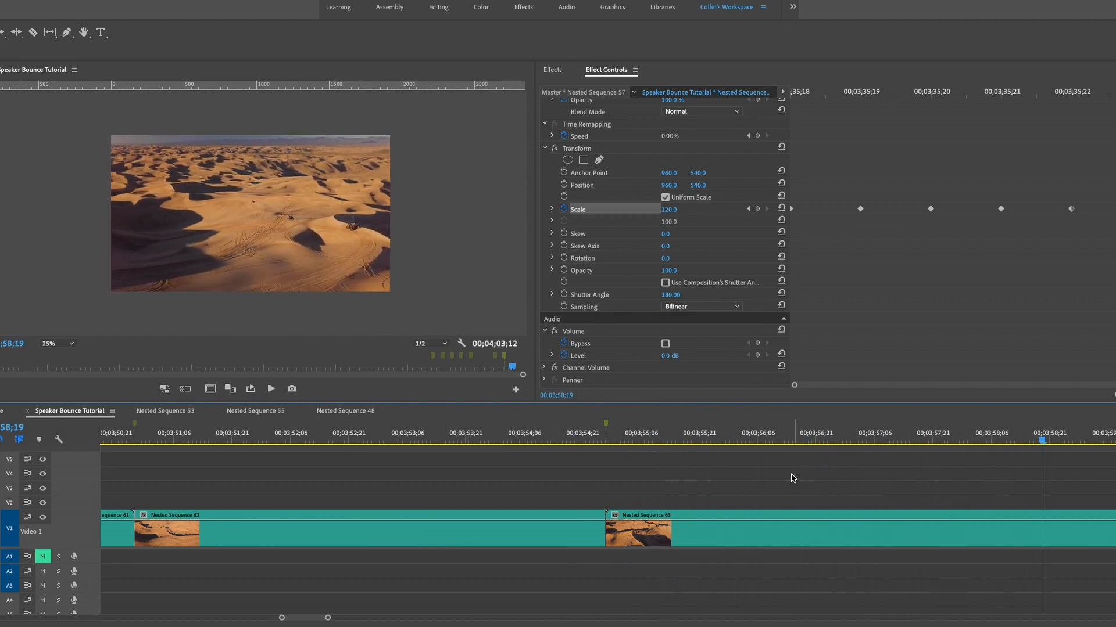
pyautogui.click(575, 437)
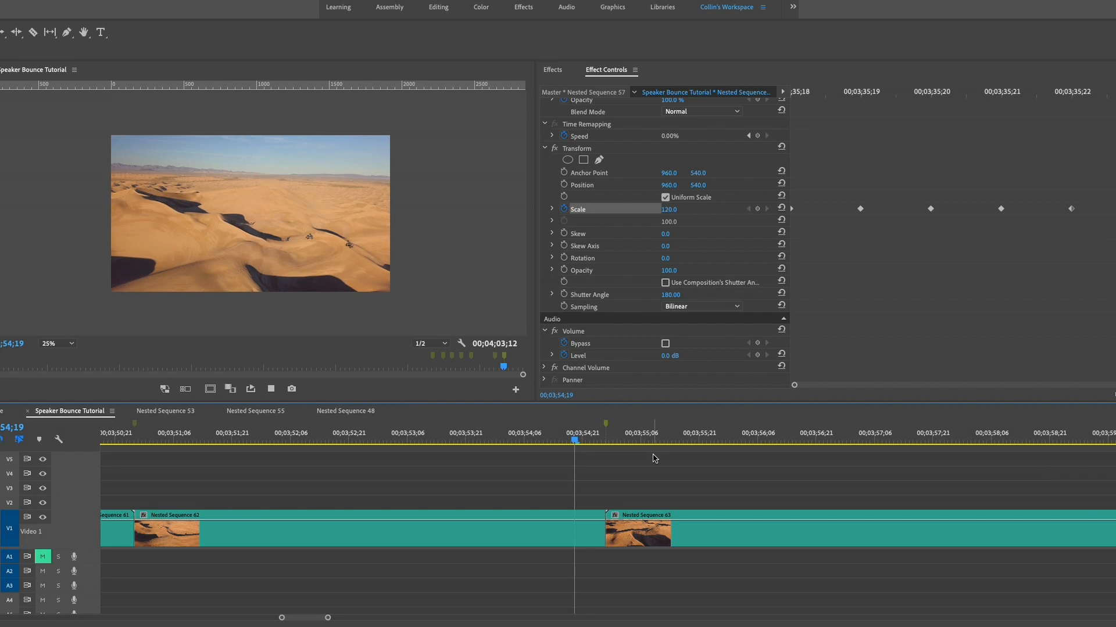
pyautogui.click(630, 437)
pyautogui.moveTo(630, 437)
pyautogui.mouseDown()
pyautogui.moveTo(754, 437)
pyautogui.moveTo(645, 438)
pyautogui.mouseUp()
# Duplicate Nested Sequence 63 onto track V2 and cut and trim the copy's end to leave only about its first five frames.
pyautogui.click(633, 534)
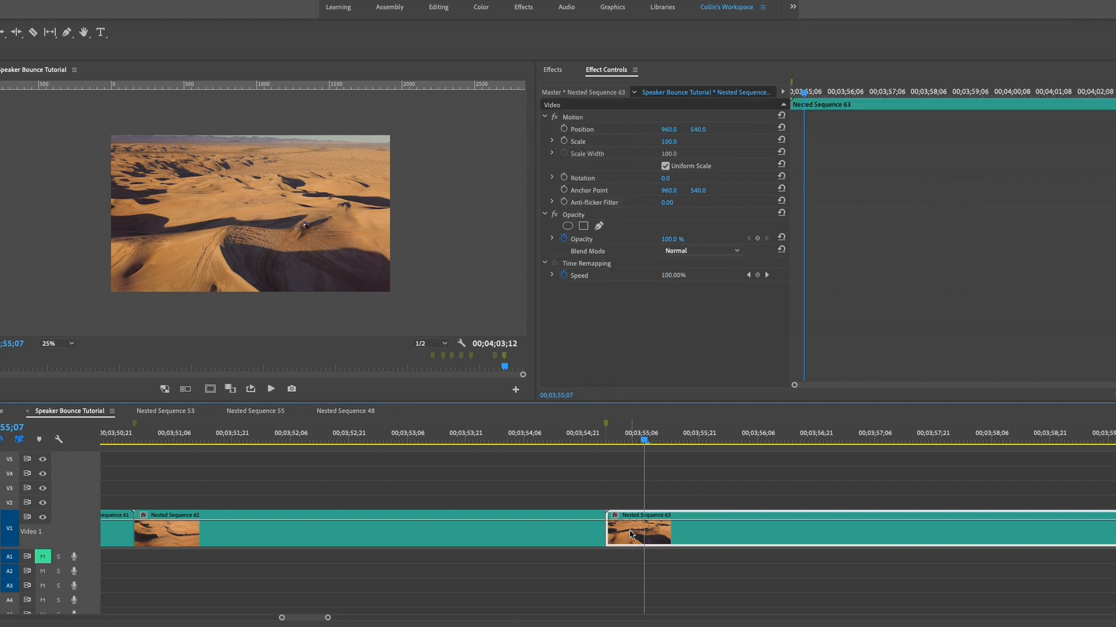
pyautogui.moveTo(640, 531); pyautogui.dragTo(643, 503)
pyautogui.hscroll(3, 926, 503)
pyautogui.press('c')
pyautogui.click(503, 501)
pyautogui.press('v')
pyautogui.click(555, 501)
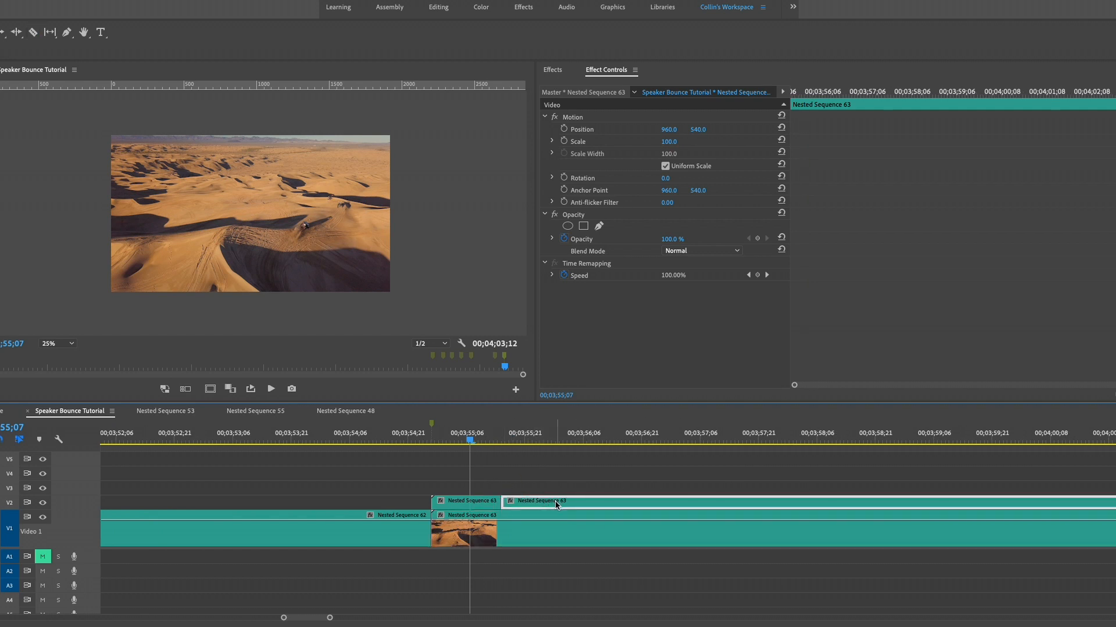
pyautogui.press('Delete')
pyautogui.moveTo(498, 504); pyautogui.dragTo(448, 502)
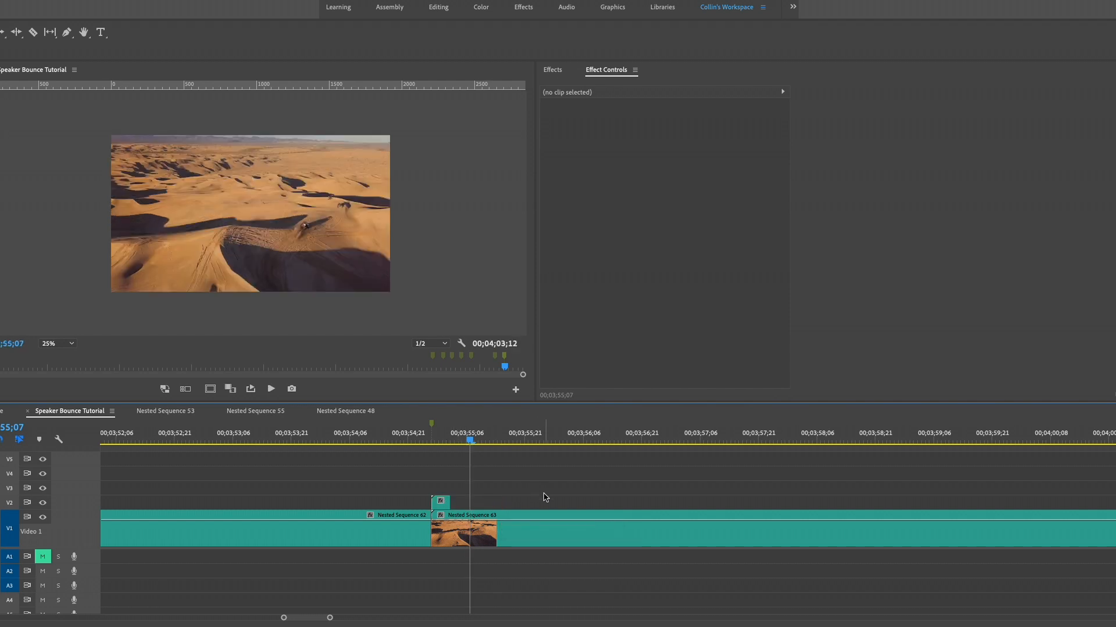
# Copy the keyframed Transform effect from the short Nested Sequence 52 duplicate on track V2.
pyautogui.scroll(2, 546, 482)
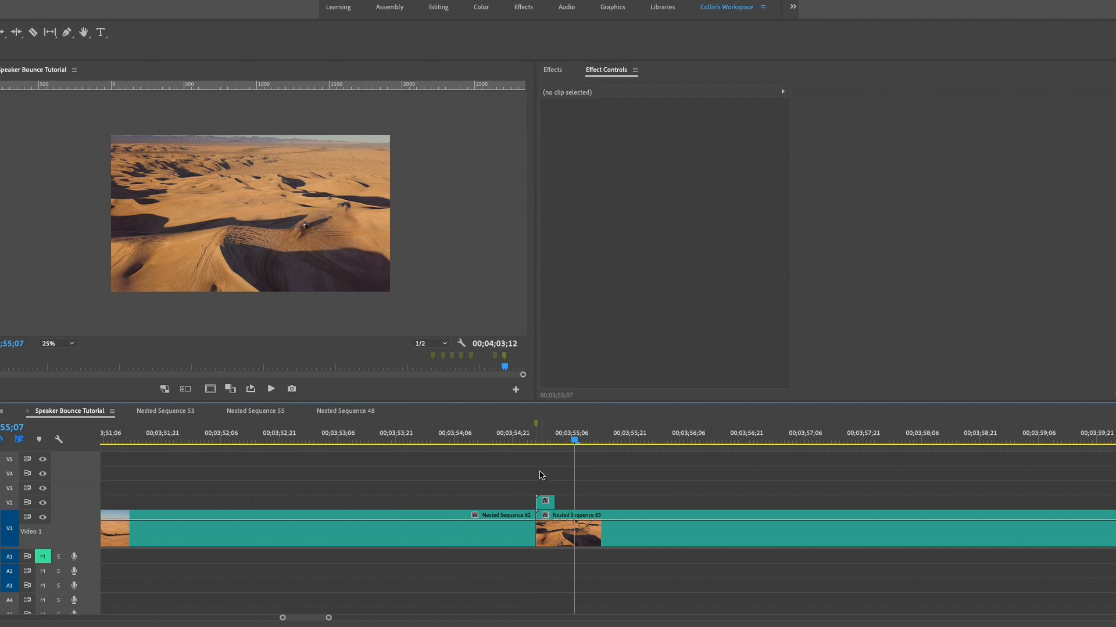
pyautogui.scroll(-5, 534, 476)
pyautogui.scroll(-6, 533, 476)
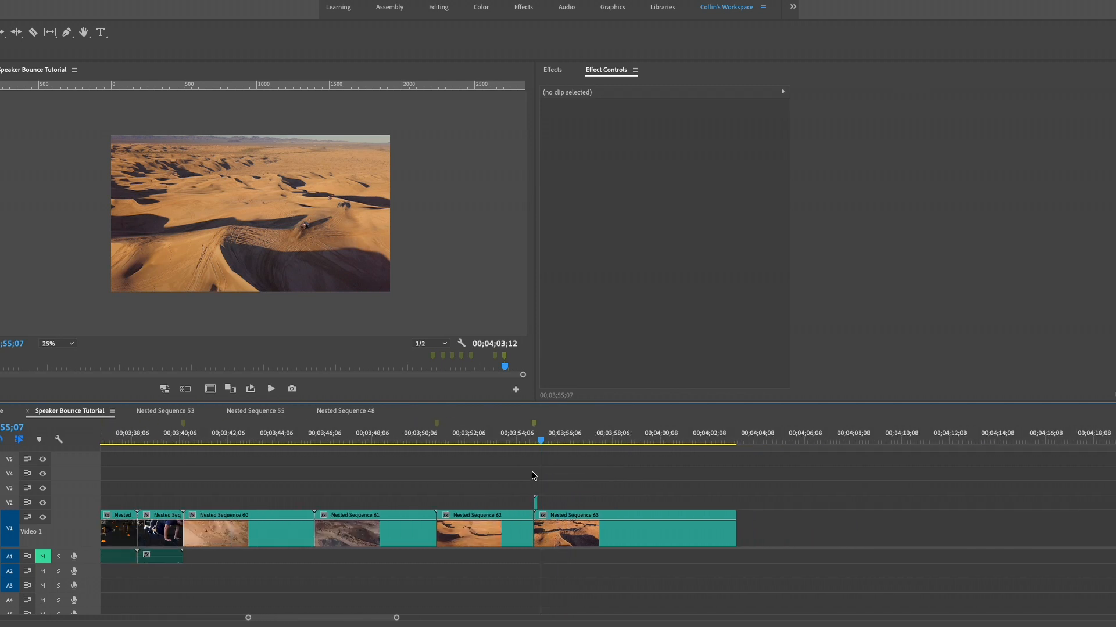
pyautogui.scroll(2, 519, 478)
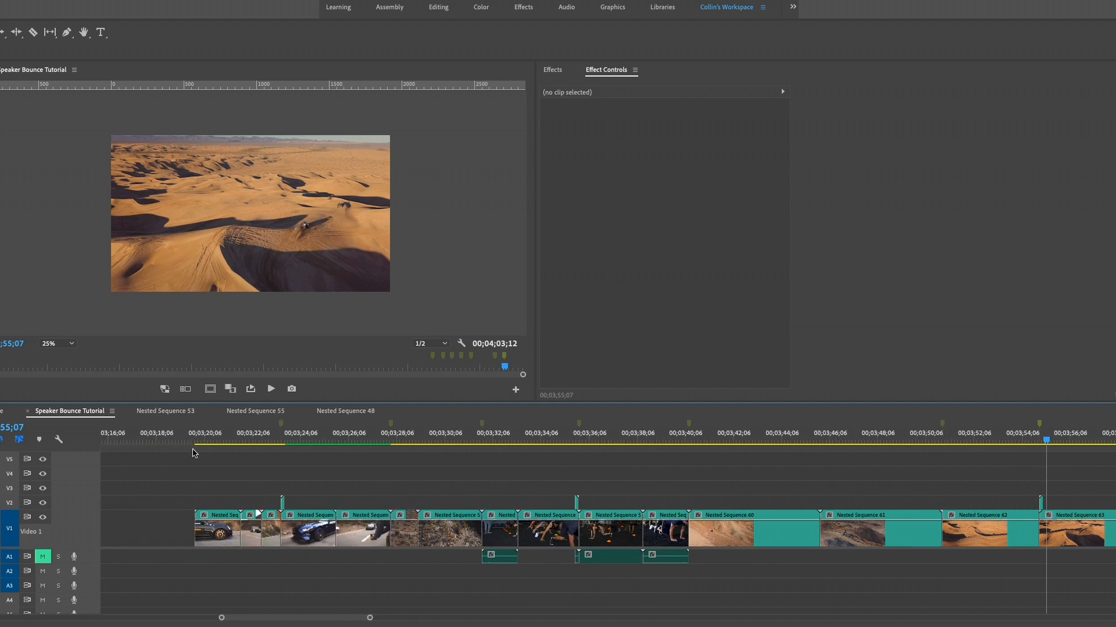
pyautogui.click(283, 505)
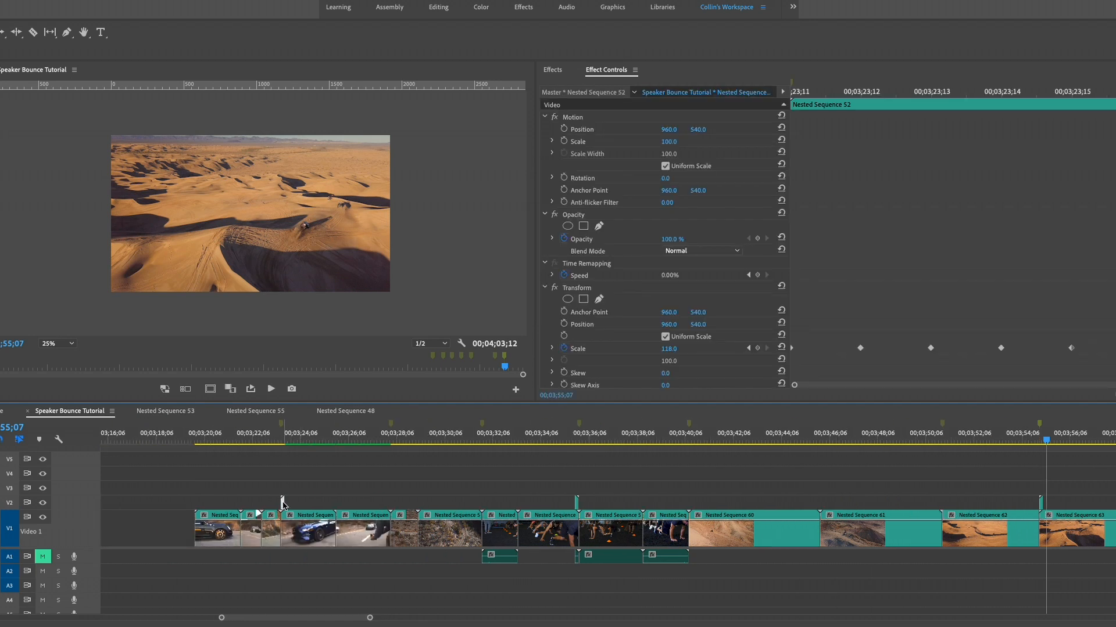
pyautogui.scroll(-2, 691, 284)
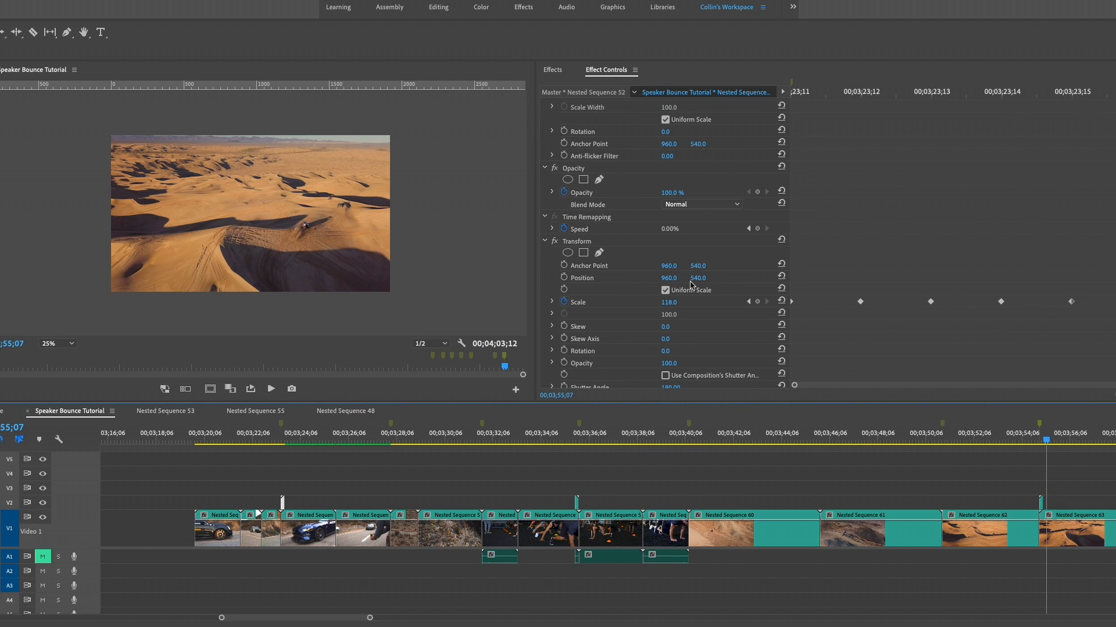
pyautogui.click(578, 246)
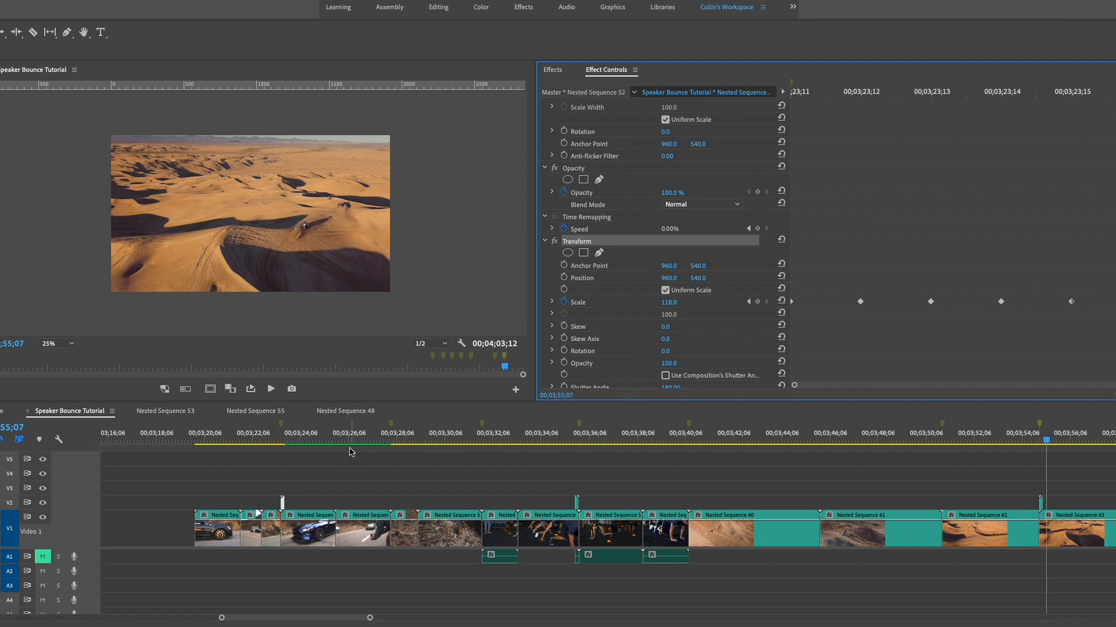
# Paste the copied Transform effect onto the short Nested Sequence 63 duplicate on track V2.
pyautogui.scroll(-3, 502, 434)
pyautogui.scroll(-4, 784, 478)
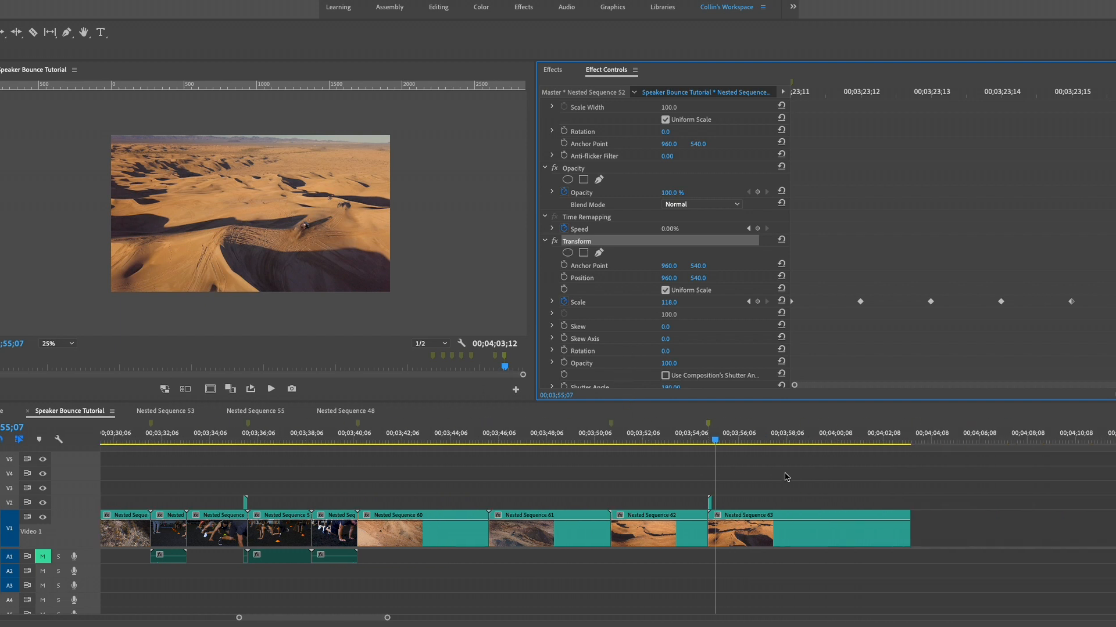
pyautogui.scroll(3, 702, 500)
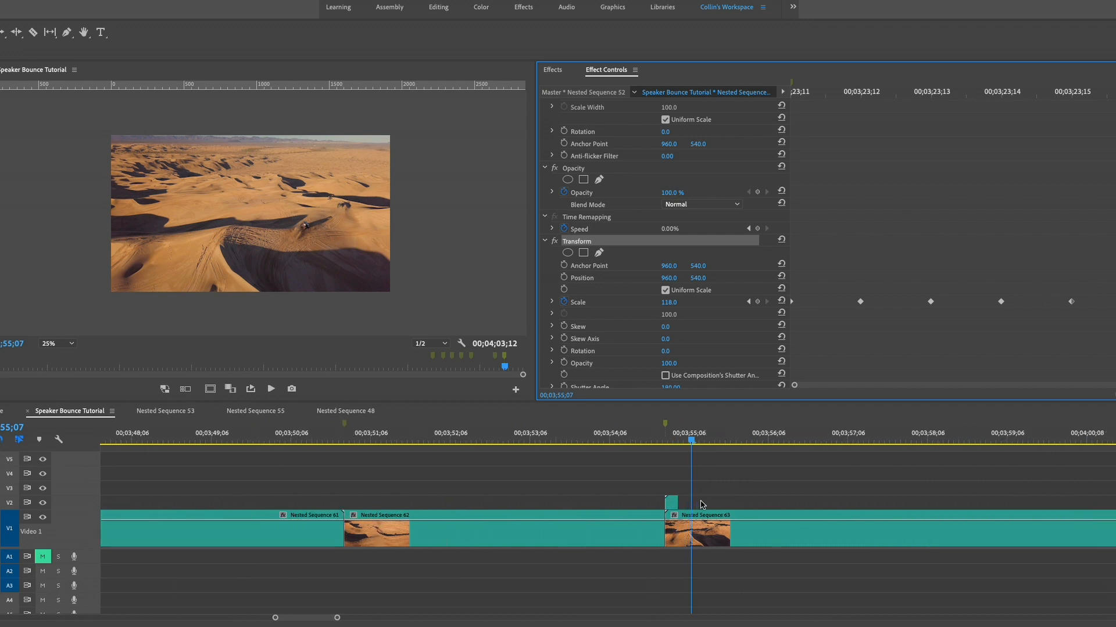
pyautogui.click(668, 440)
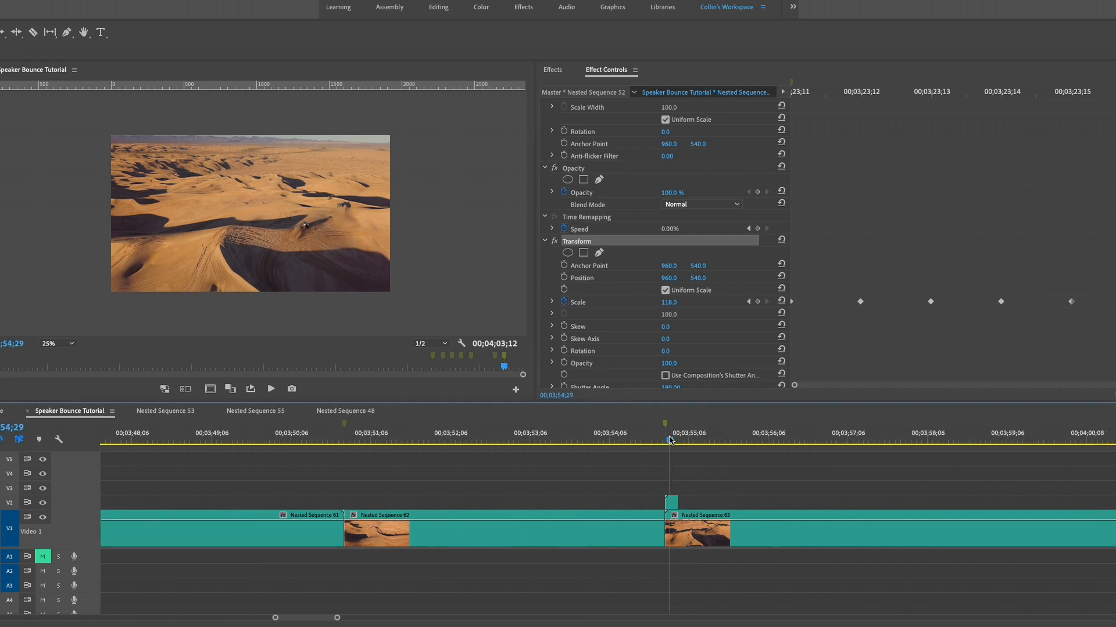
pyautogui.click(672, 505)
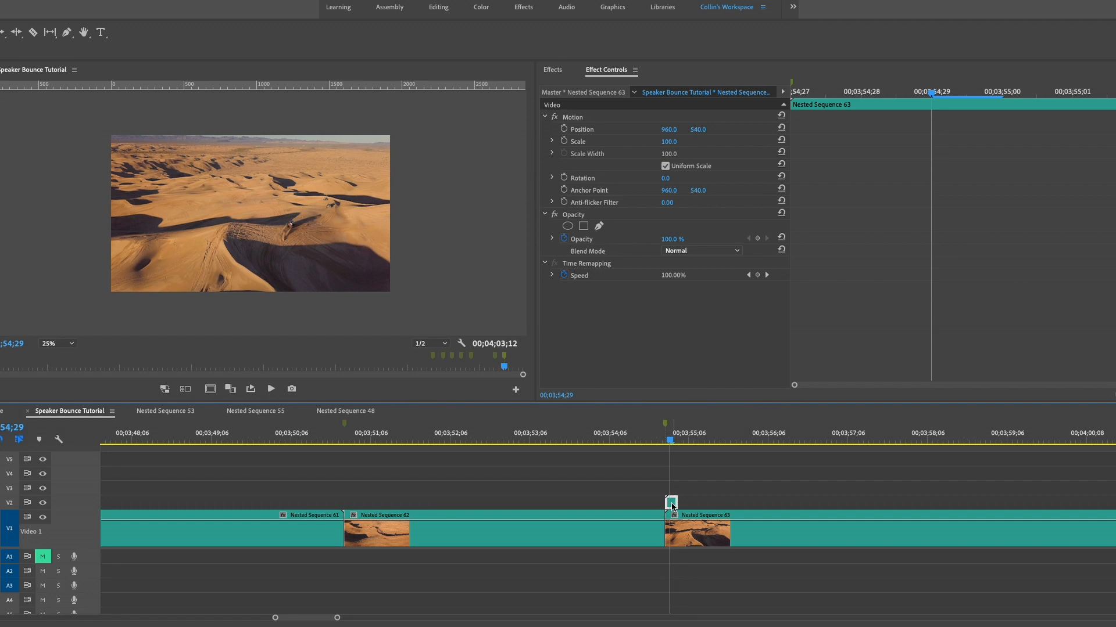
pyautogui.hotkey('ctrl', 'v')
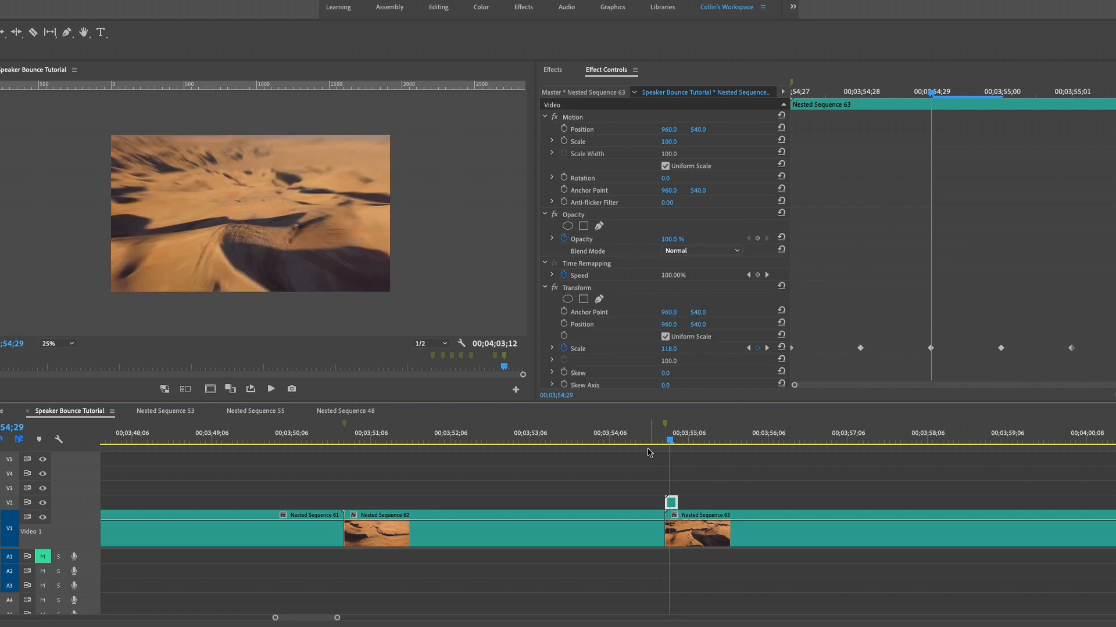
# Play back the cut from Nested Sequence 62 into Nested Sequence 63 repeatedly to examine the pasted bounce effect.
pyautogui.moveTo(638, 442); pyautogui.dragTo(414, 445)
pyautogui.press('space')
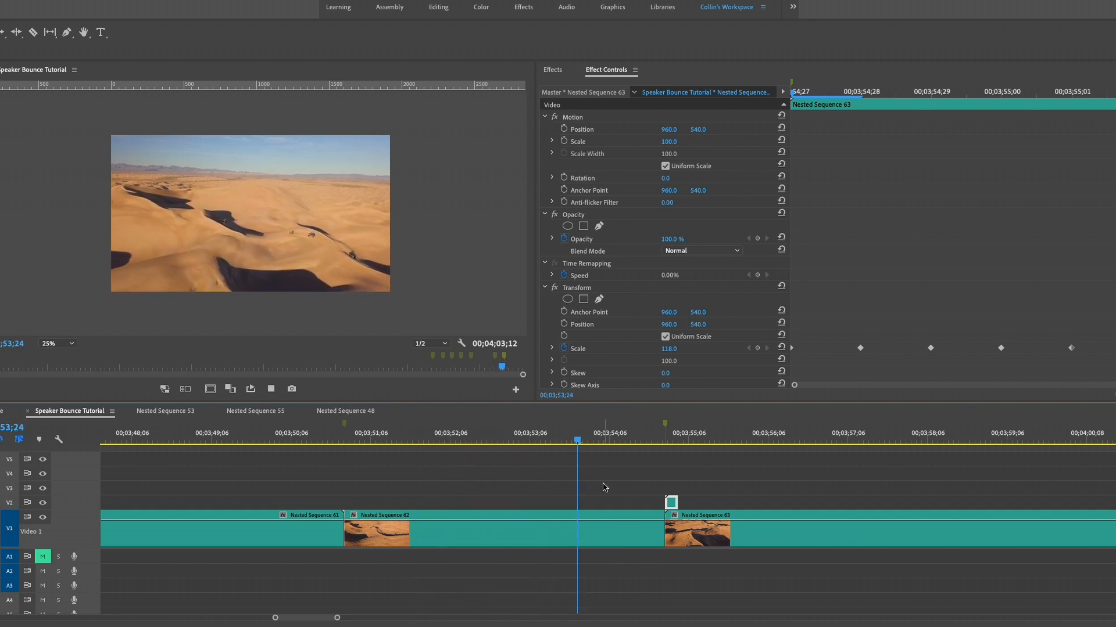
pyautogui.click(614, 444)
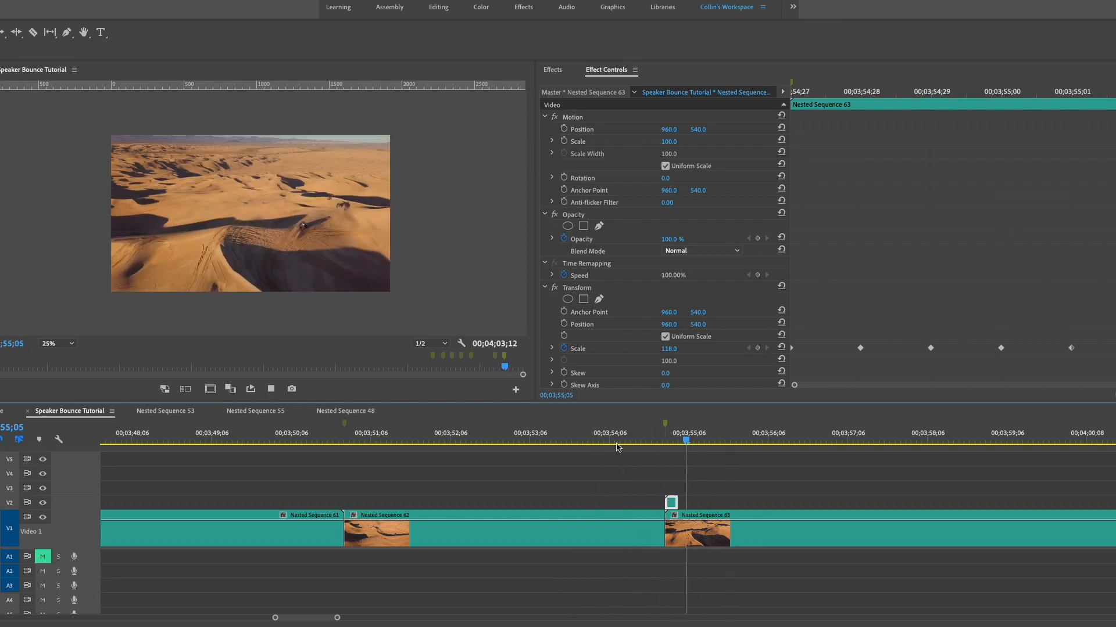
pyautogui.click(586, 440)
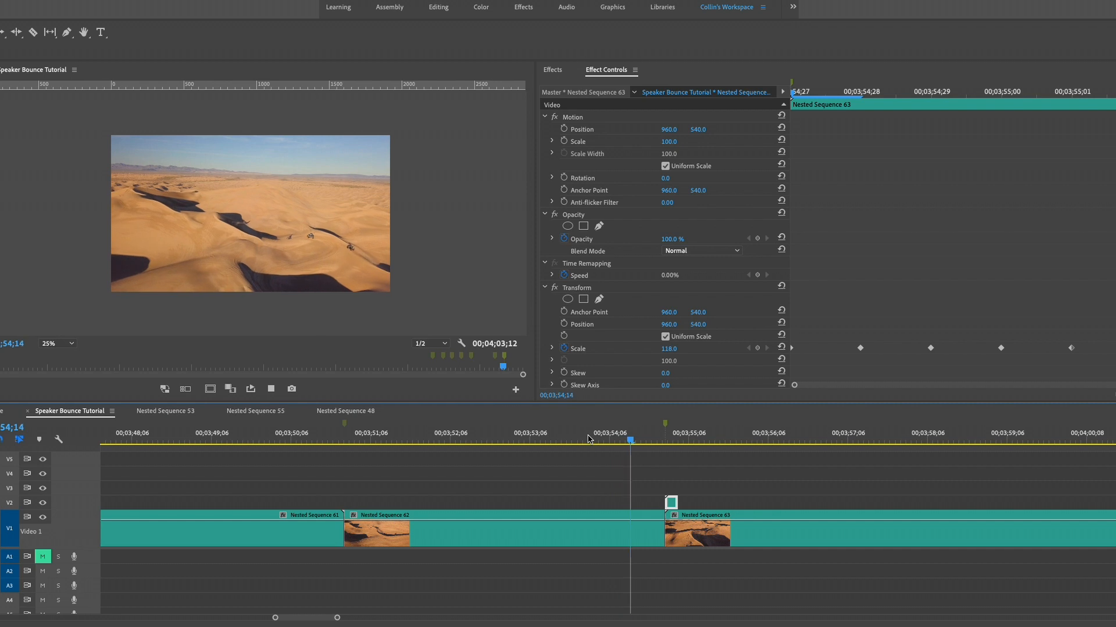
pyautogui.click(580, 438)
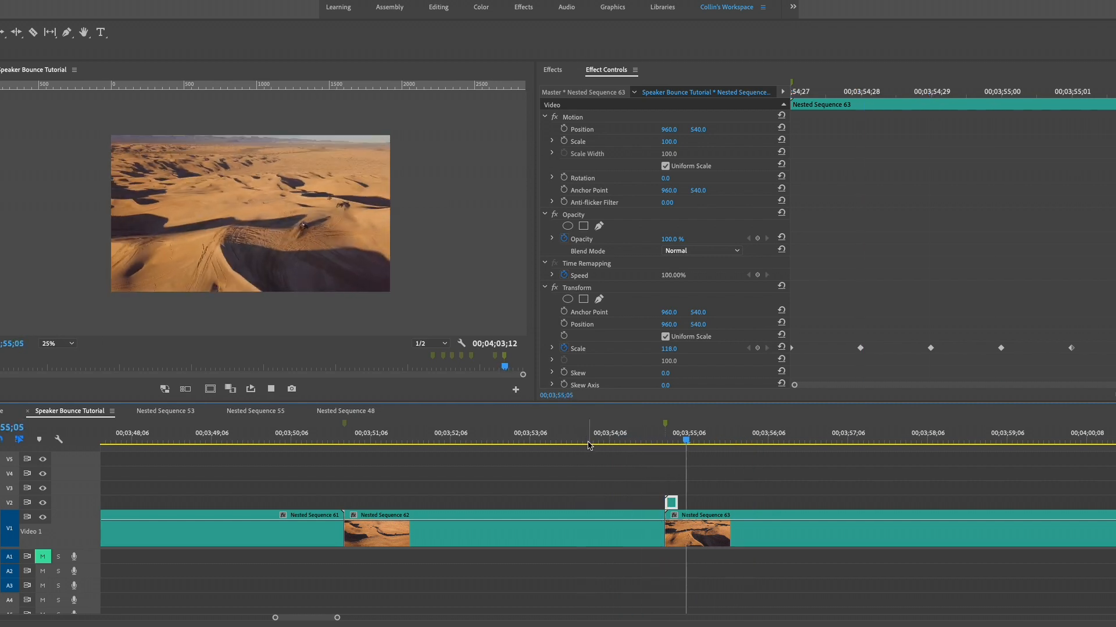
pyautogui.click(558, 442)
pyautogui.click(617, 443)
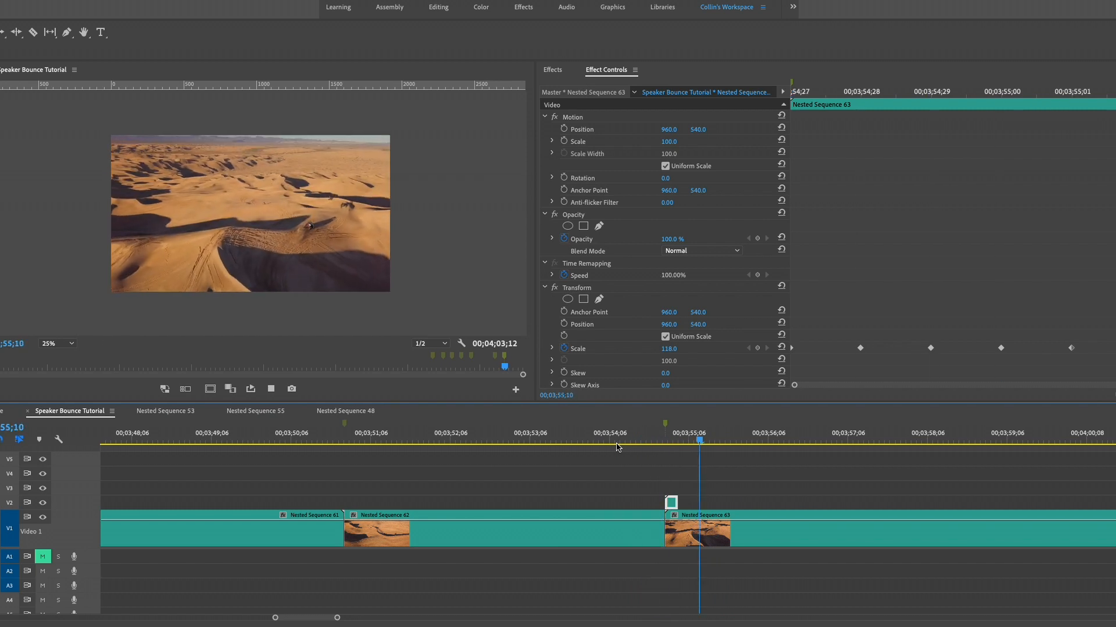
pyautogui.click(617, 445)
pyautogui.click(617, 445)
pyautogui.click(617, 445)
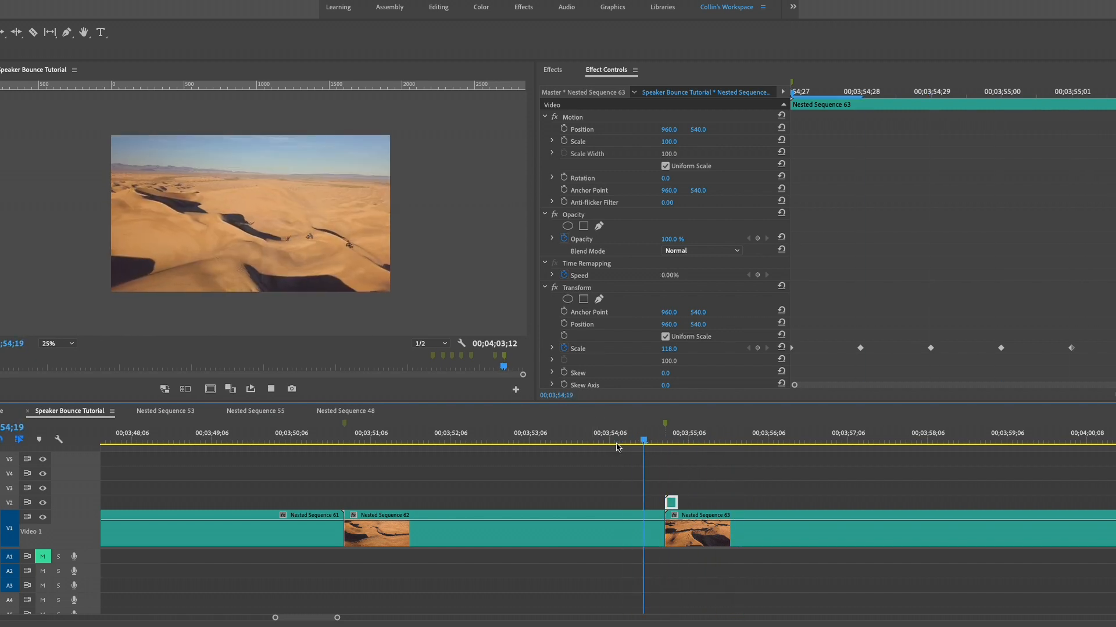
pyautogui.click(617, 445)
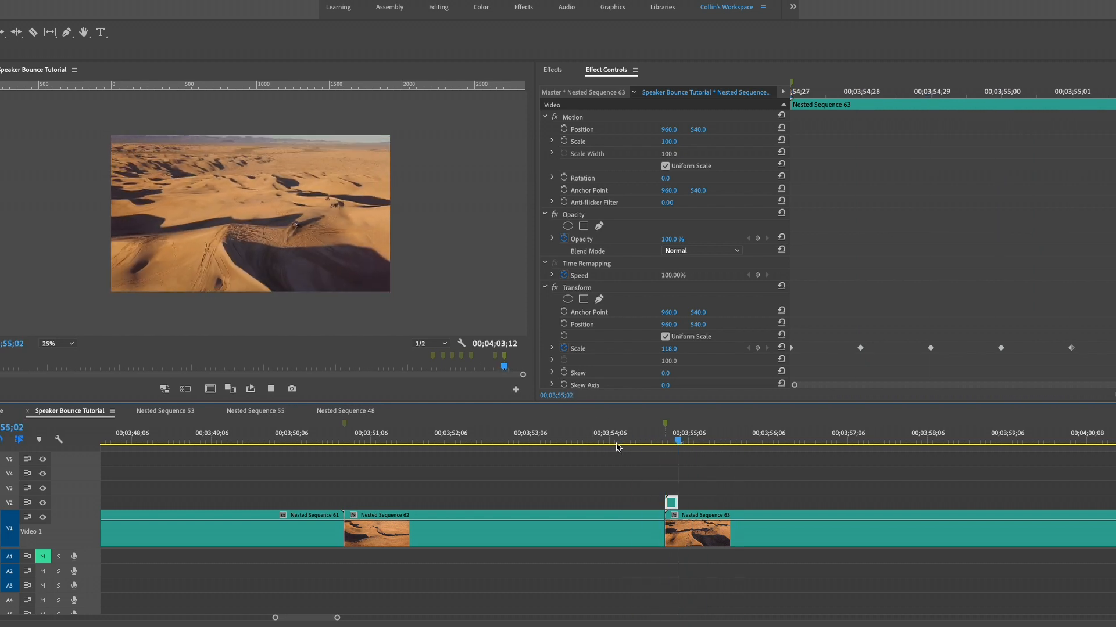
pyautogui.click(617, 445)
pyautogui.click(617, 445)
pyautogui.click(617, 445)
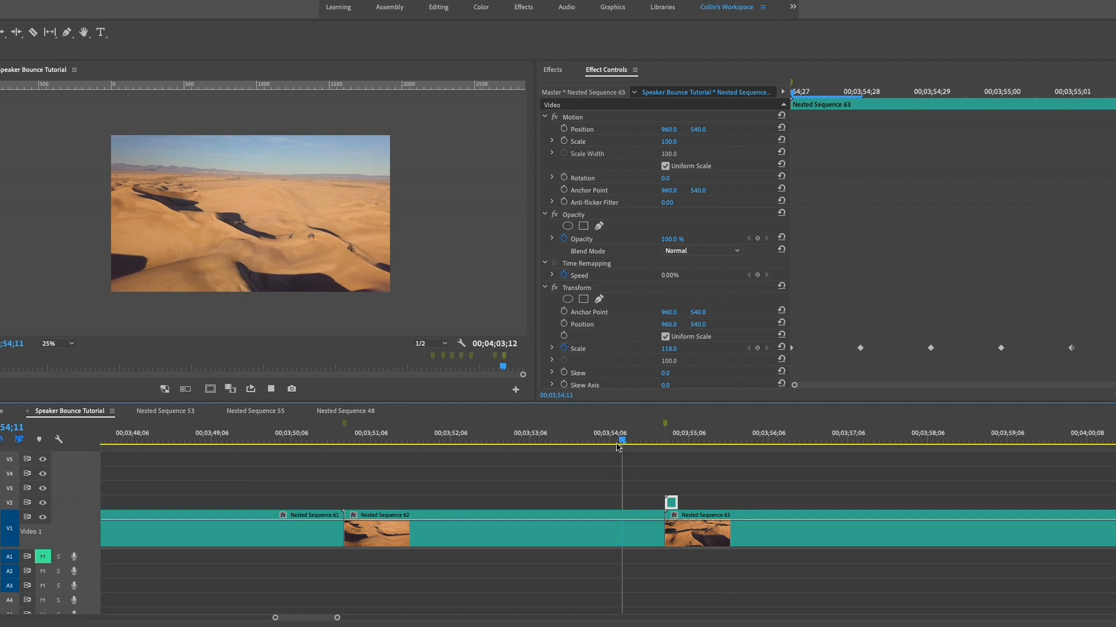